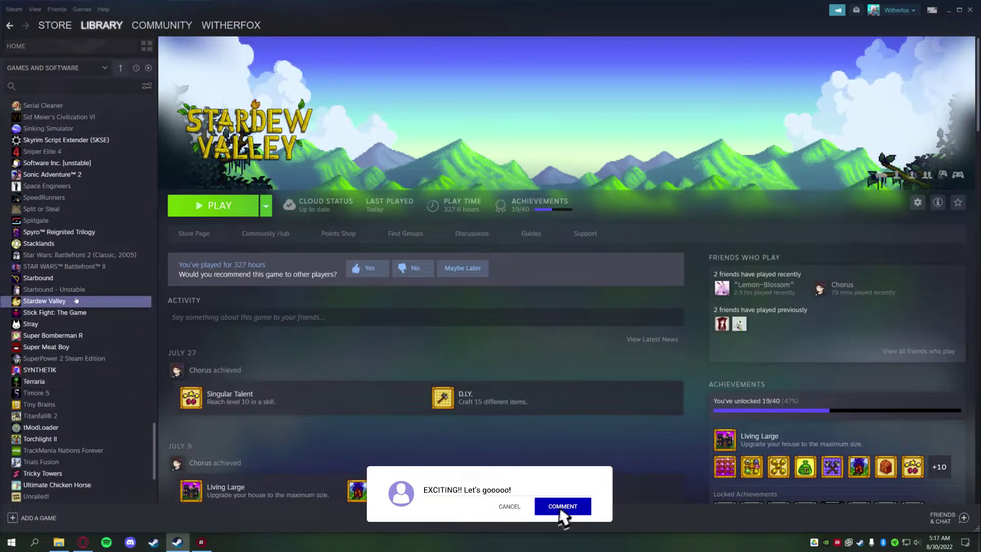
Dismiss Stardew Valley's library menu and minimize Steam to show the desktop
{"action": "right_click", "coordinate": [73, 303]}
{"action": "mouse_move", "coordinate": [108, 348]}
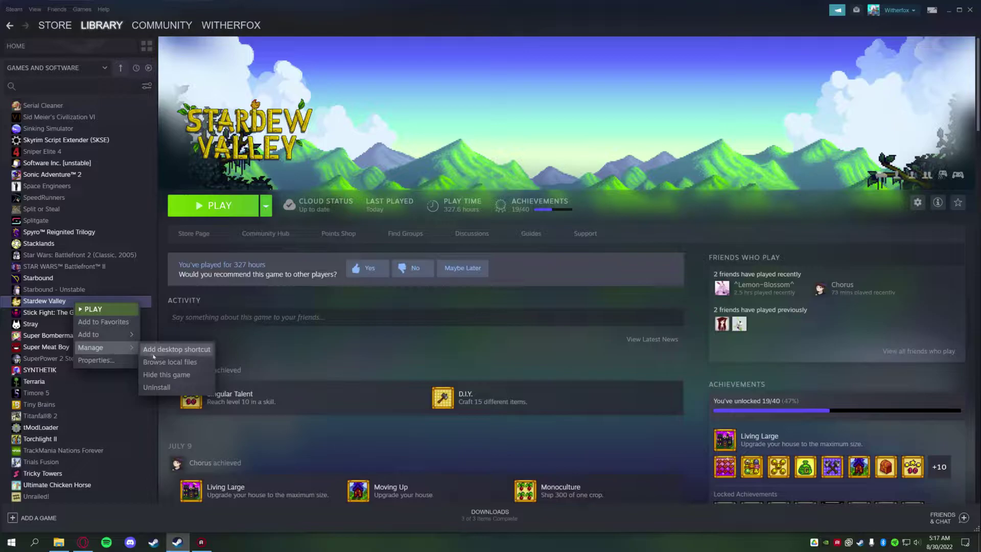
{"action": "left_click", "coordinate": [293, 352]}
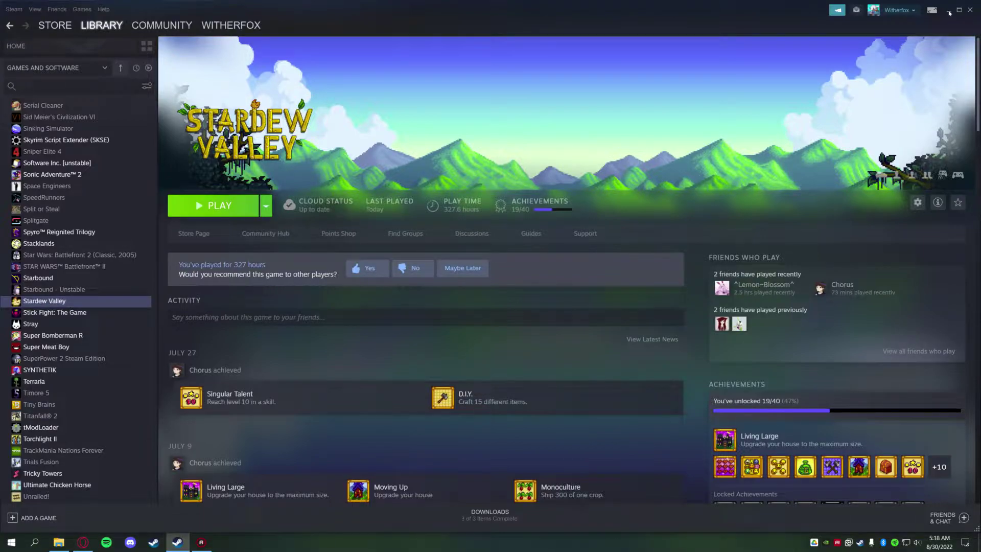
{"action": "left_click", "coordinate": [949, 11]}
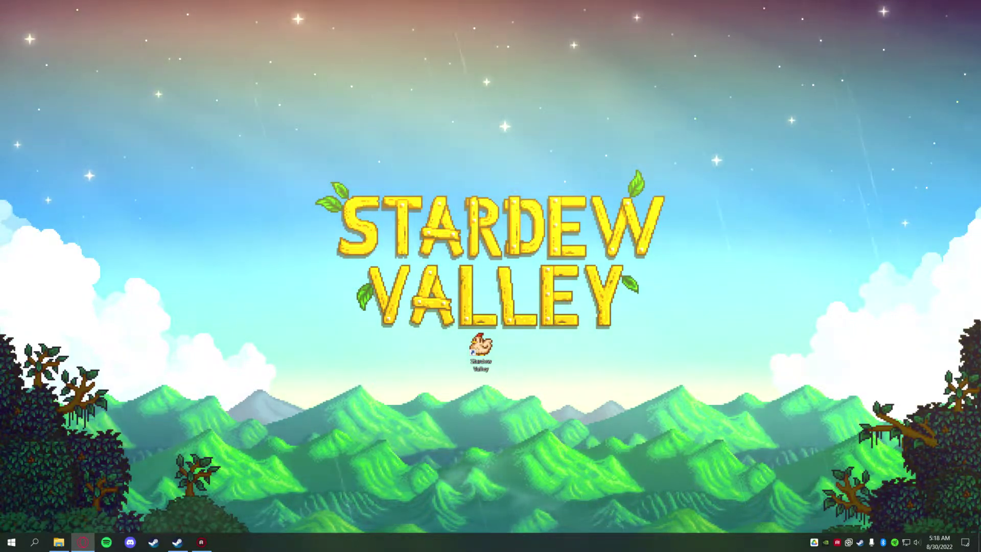
Direct-download the SMAPI 3.16.1 installer zip in Opera GX and show it in Downloads
{"action": "left_click", "coordinate": [83, 542]}
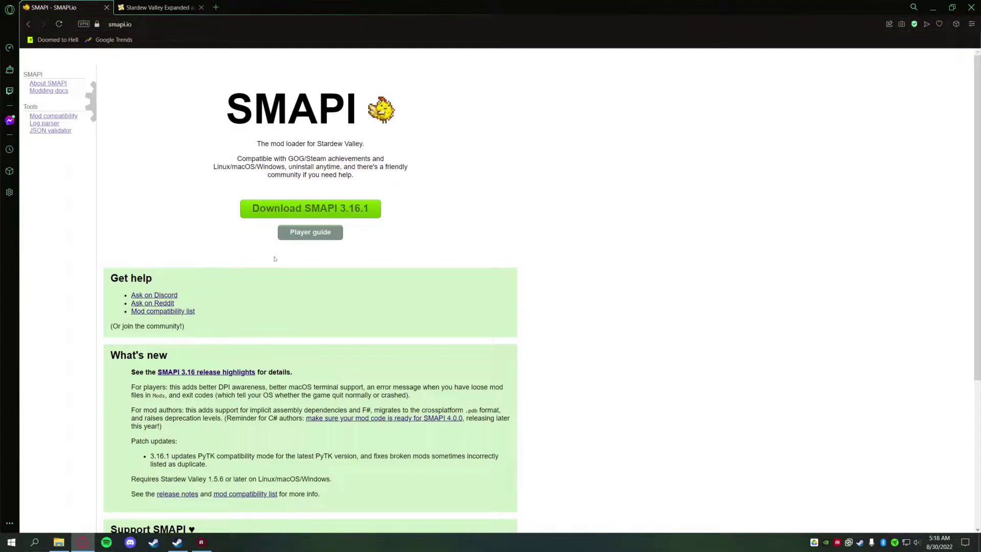
{"action": "mouse_move", "coordinate": [335, 214]}
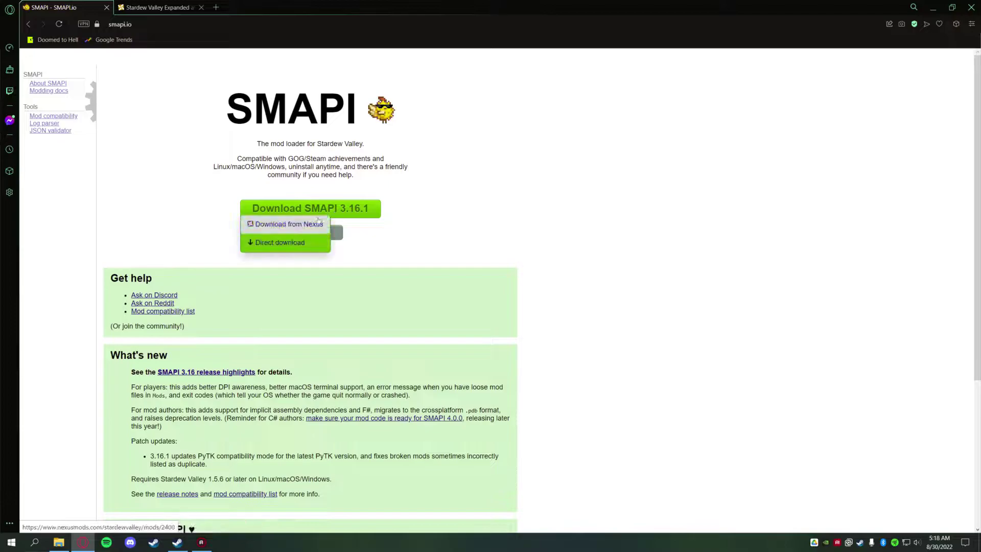
{"action": "left_click", "coordinate": [295, 246]}
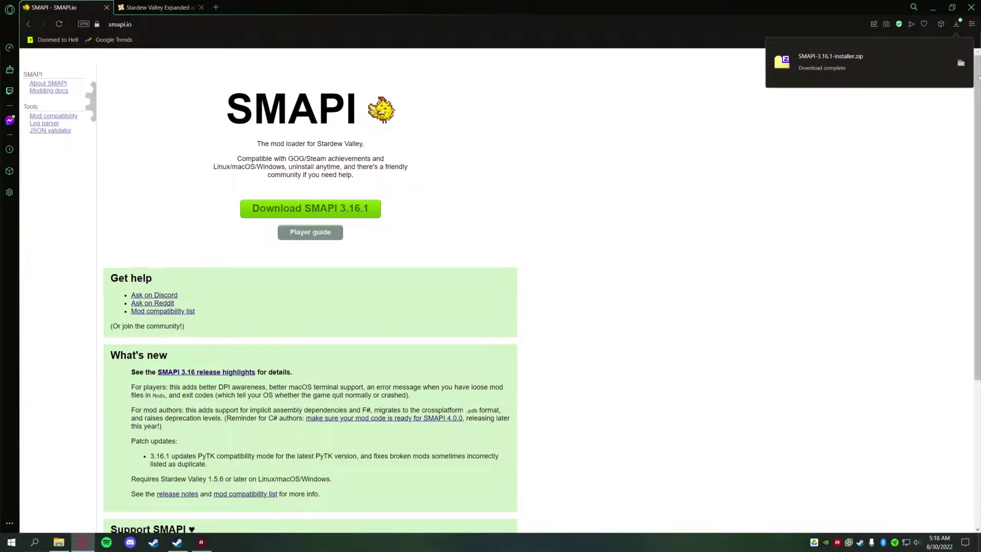
{"action": "left_click", "coordinate": [961, 63]}
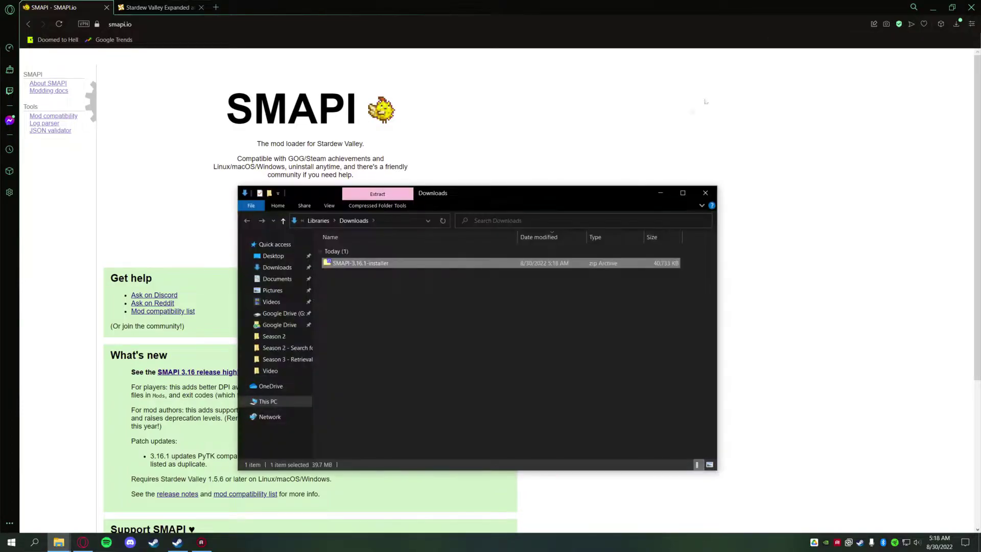
Open SMAPI-3.16.1-installer.zip in 7-Zip and arrange the windows
{"action": "left_click", "coordinate": [933, 7]}
{"action": "double_click", "coordinate": [373, 263]}
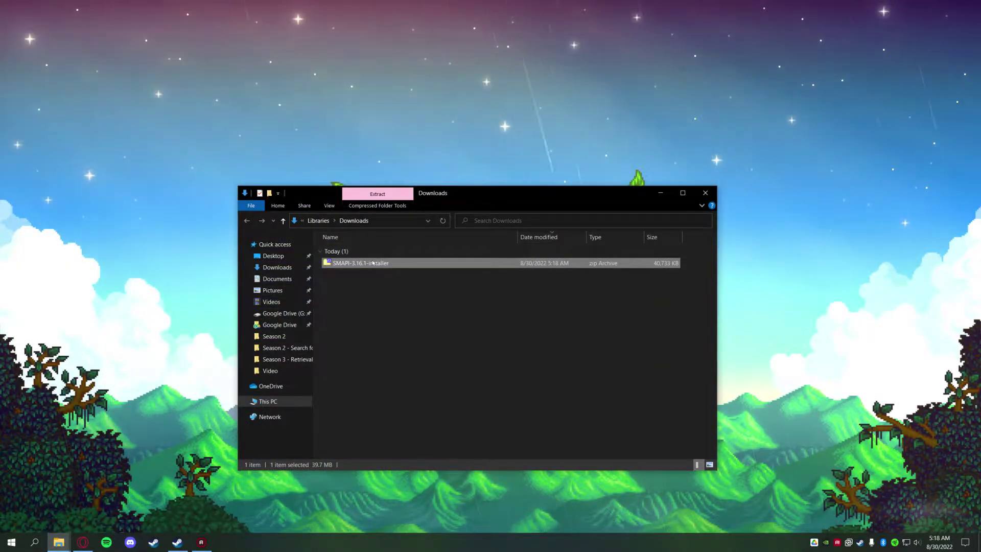
{"action": "left_click_drag", "start_coordinate": [772, 153], "coordinate": [686, 86]}
{"action": "left_click_drag", "start_coordinate": [629, 193], "coordinate": [544, 187]}
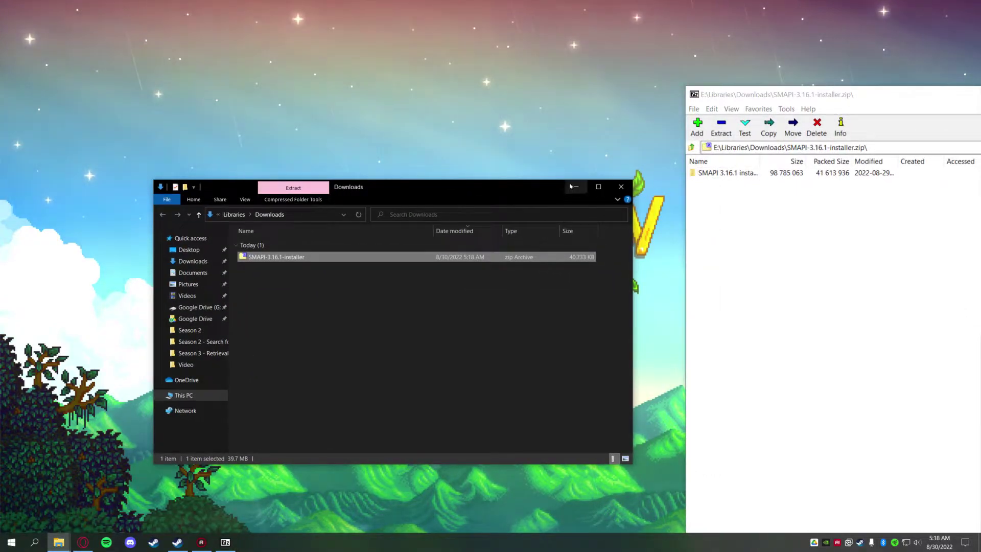
{"action": "left_click", "coordinate": [517, 278]}
{"action": "left_click", "coordinate": [576, 187]}
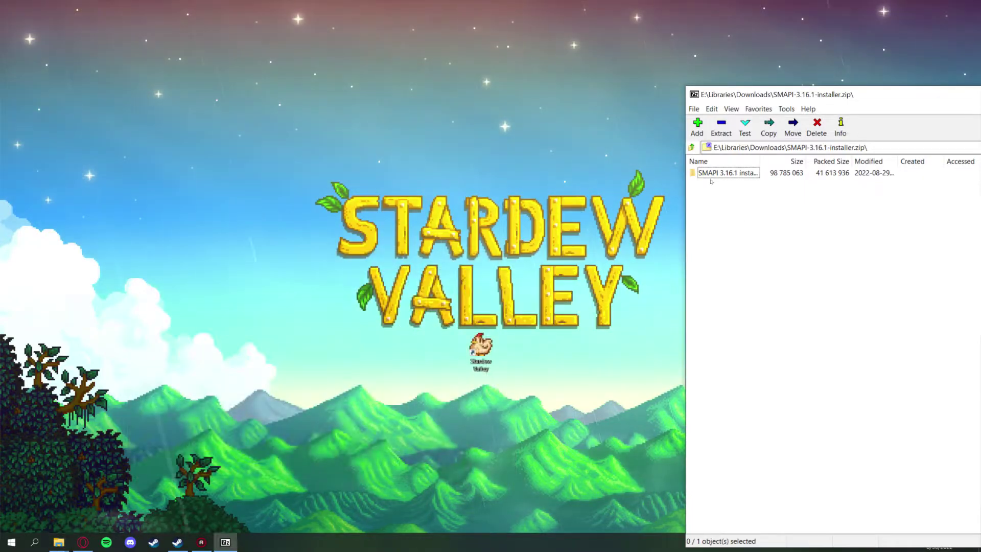
Extract the SMAPI 3.16.1 installer folder onto the desktop and close 7-Zip
{"action": "left_click", "coordinate": [710, 172]}
{"action": "left_click_drag", "start_coordinate": [465, 136], "coordinate": [851, 225]}
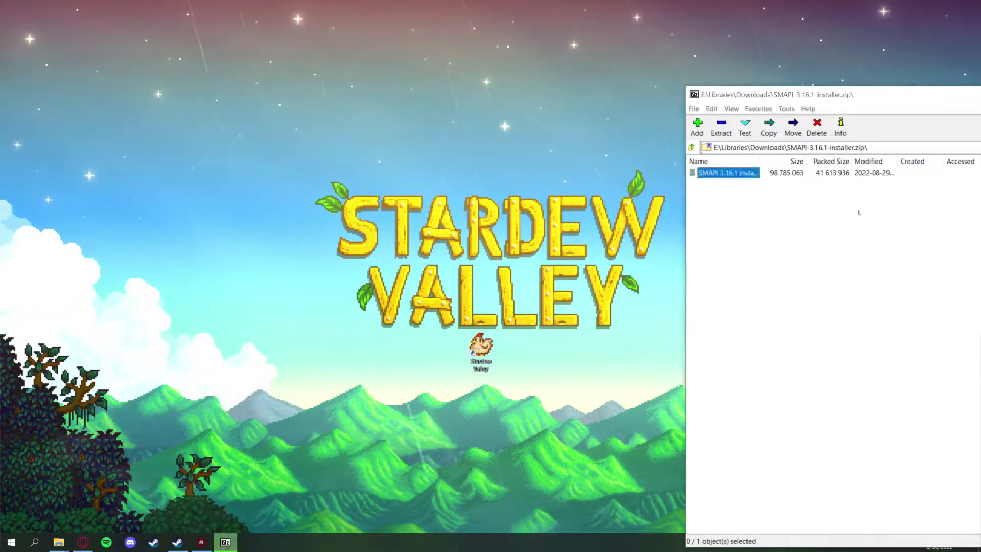
{"action": "left_click_drag", "start_coordinate": [880, 96], "coordinate": [638, 148]}
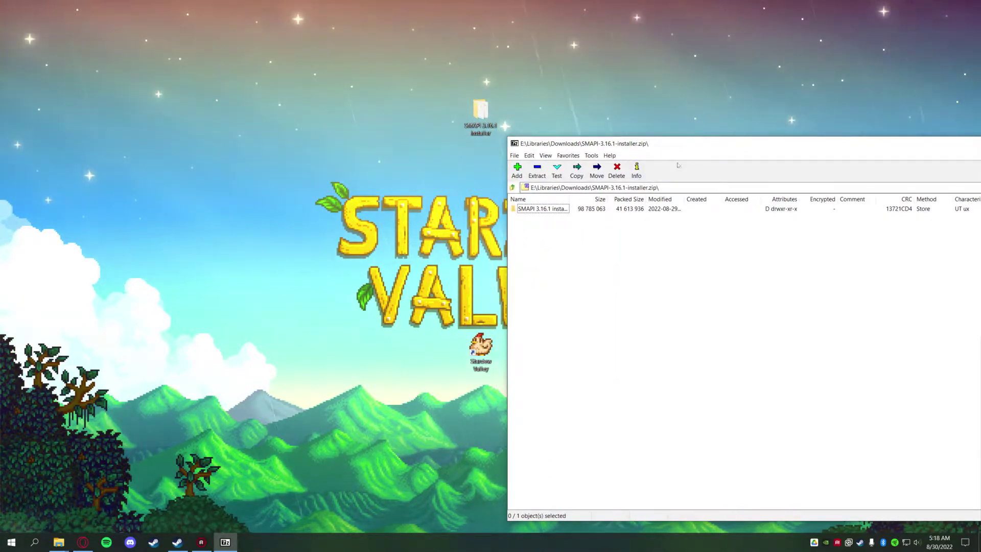
{"action": "key", "text": "alt+F4"}
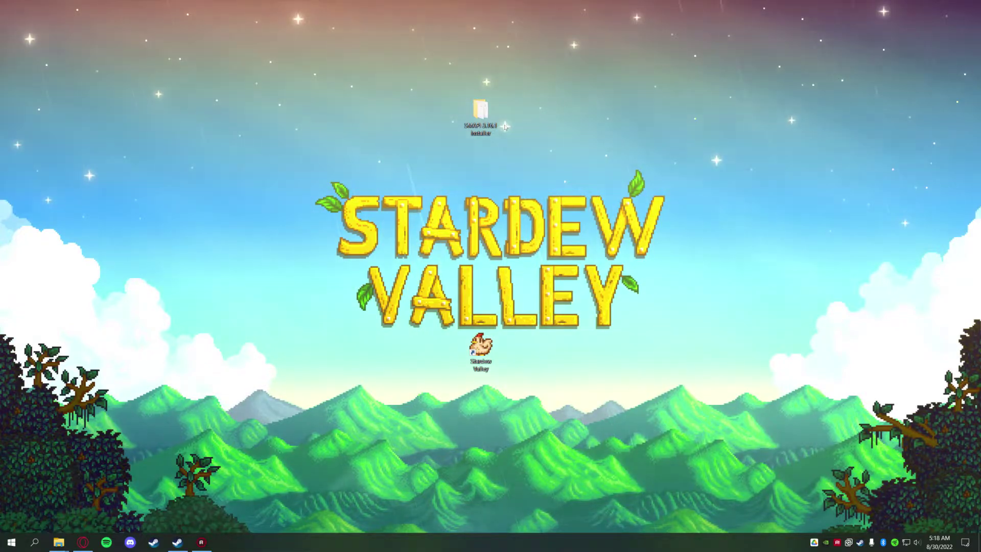
Open the SMAPI 3.16.1 installer folder and run 'install on Windows'
{"action": "double_click", "coordinate": [483, 115]}
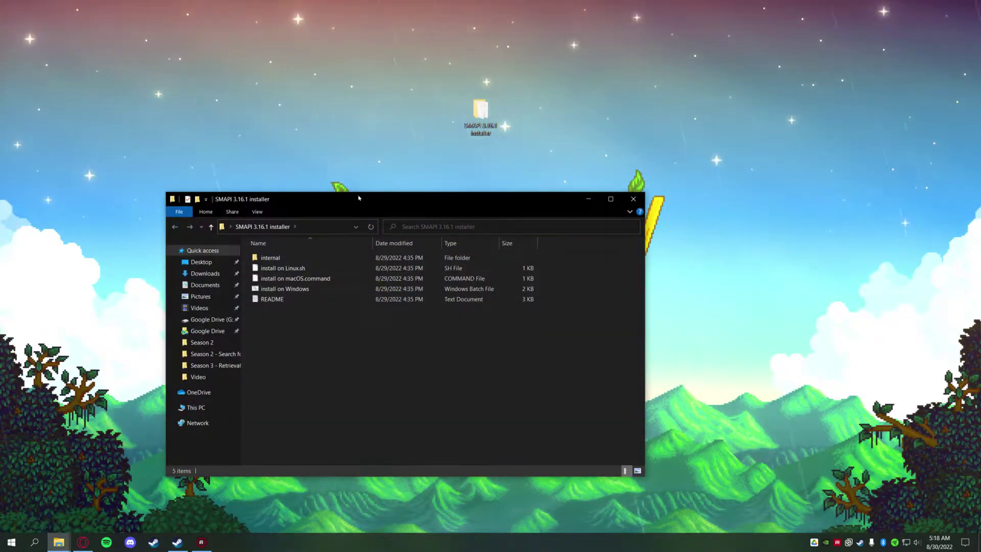
{"action": "left_click_drag", "start_coordinate": [359, 198], "coordinate": [481, 187]}
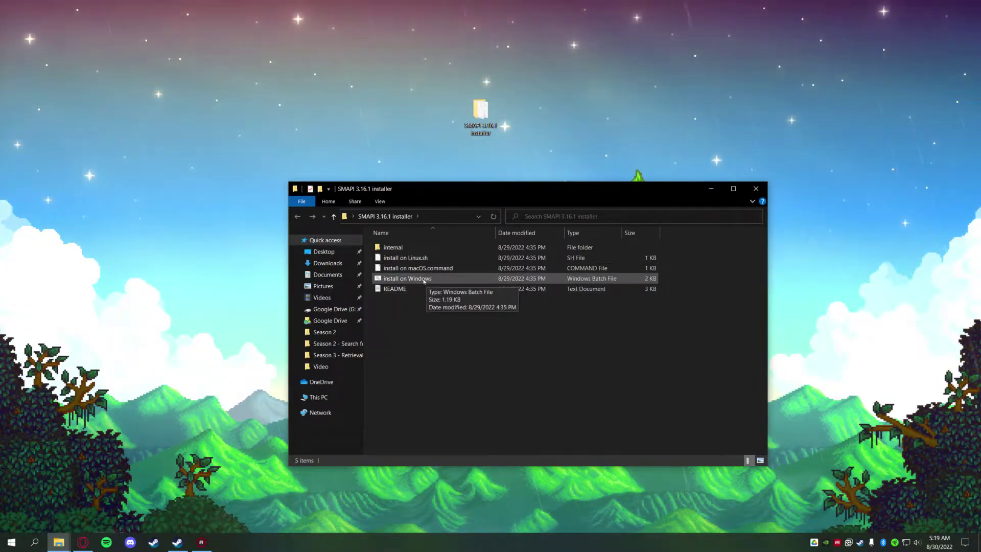
{"action": "double_click", "coordinate": [424, 279]}
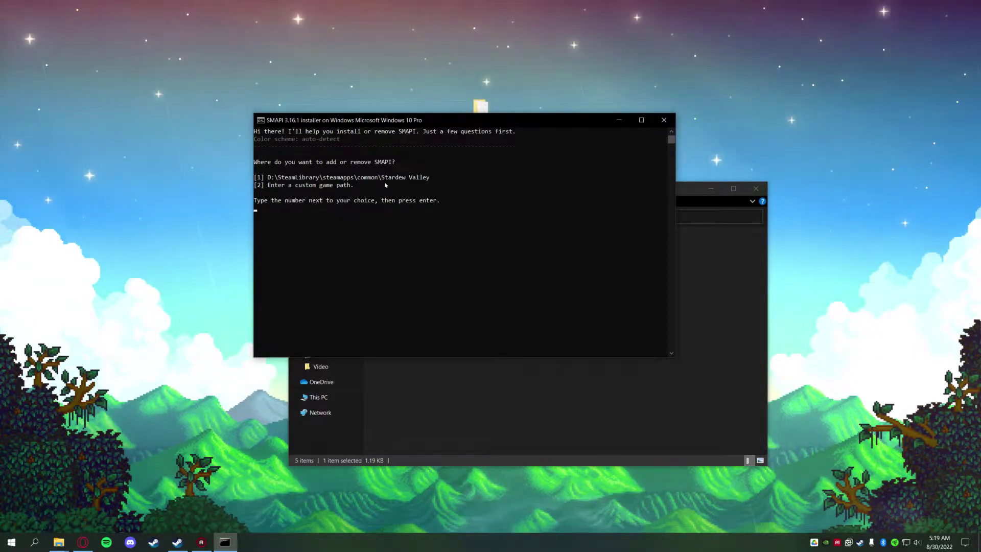
Accept the detected Steam Stardew Valley path and choose option 1 to install SMAPI
{"action": "key", "text": "Return"}
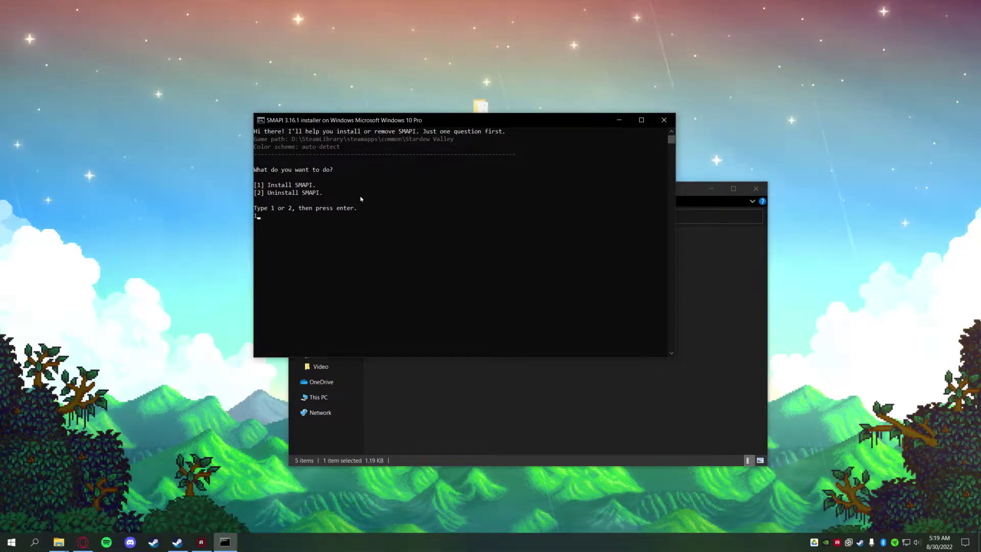
{"action": "type", "text": "1"}
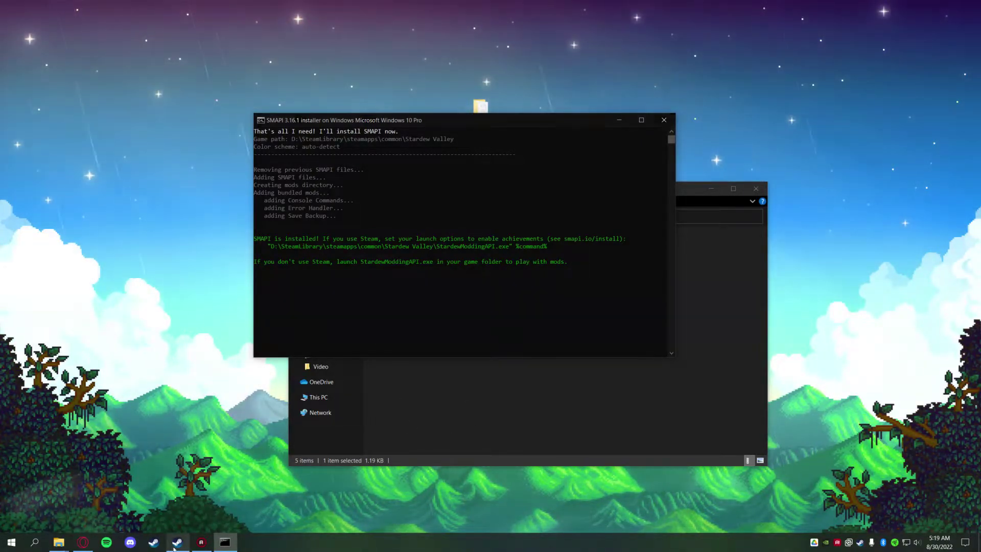
{"action": "key", "text": "alt+Tab"}
Close the installer folder window and the finished SMAPI installer console
{"action": "right_click", "coordinate": [80, 303]}
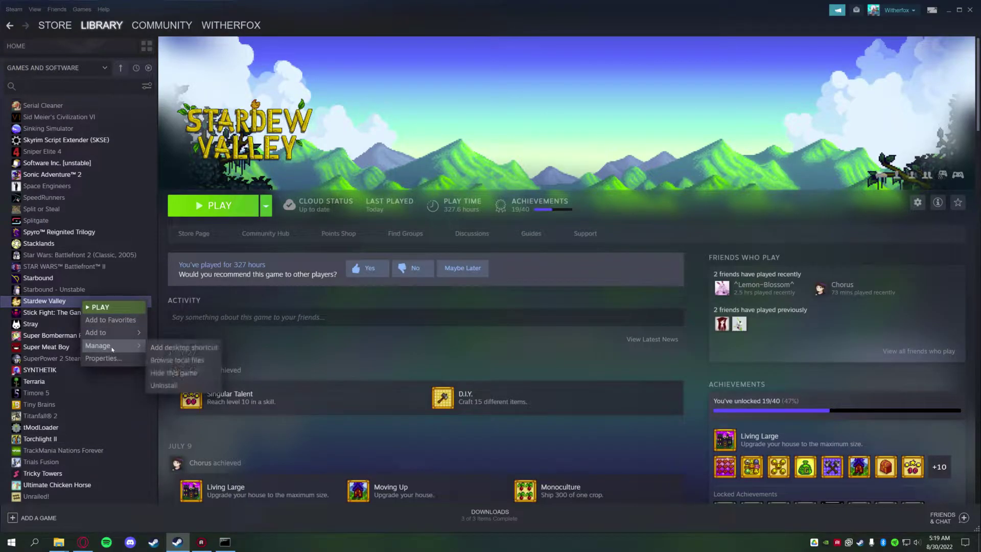
{"action": "left_click", "coordinate": [207, 384]}
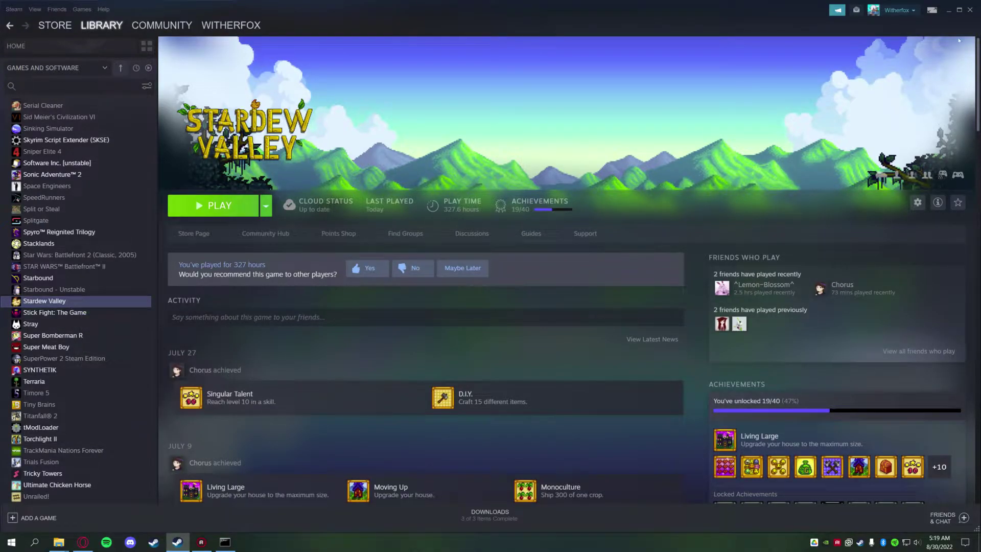
{"action": "left_click", "coordinate": [949, 9]}
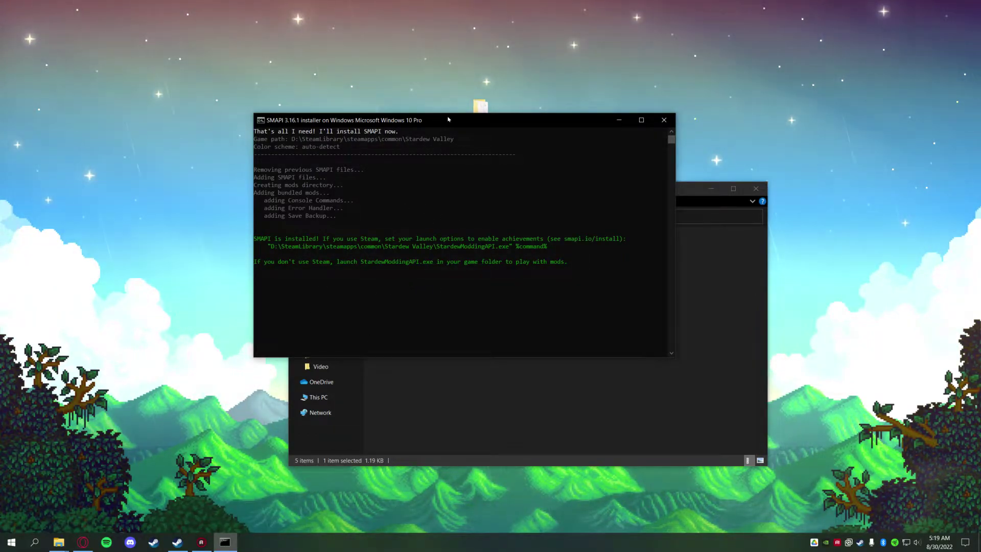
{"action": "left_click_drag", "start_coordinate": [449, 119], "coordinate": [464, 155]}
{"action": "left_click", "coordinate": [717, 285]}
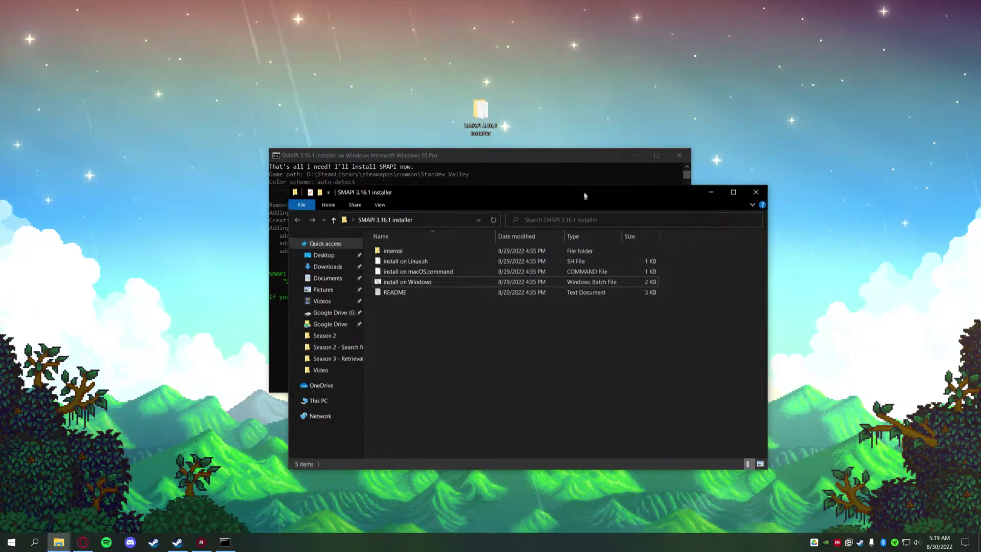
{"action": "left_click_drag", "start_coordinate": [585, 197], "coordinate": [683, 252]}
{"action": "left_click", "coordinate": [799, 241]}
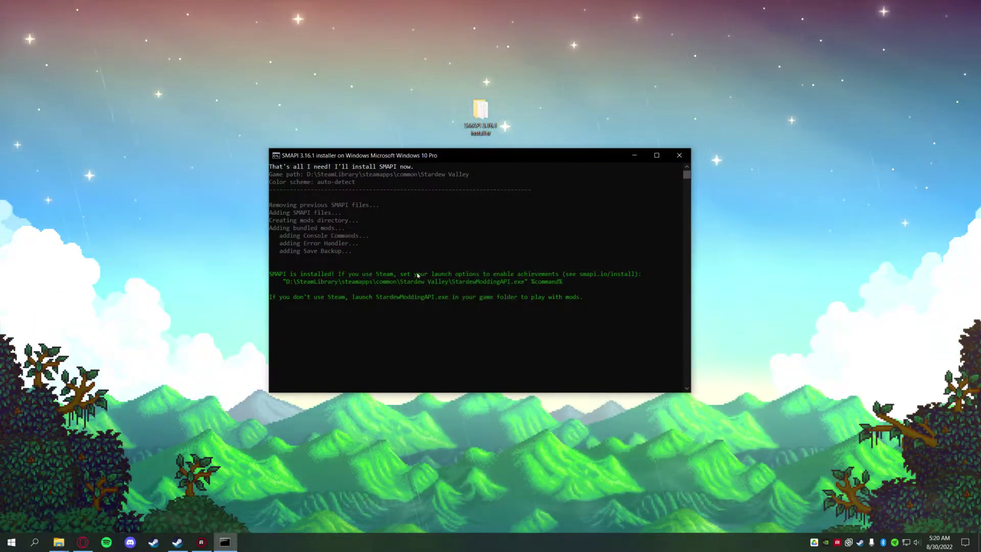
{"action": "left_click", "coordinate": [679, 154]}
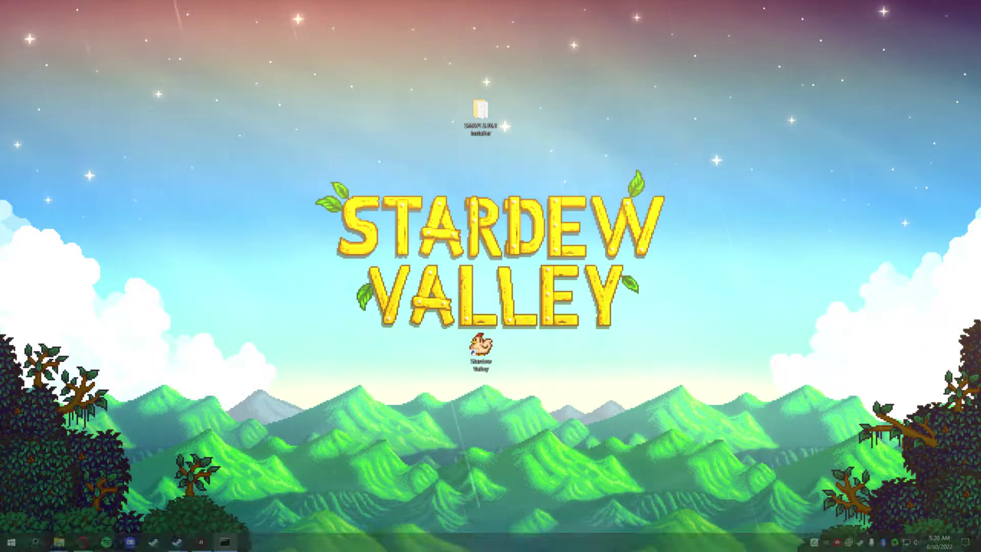
Browse Stardew Valley's local files from its Steam library Manage menu
{"action": "mouse_move", "coordinate": [177, 542]}
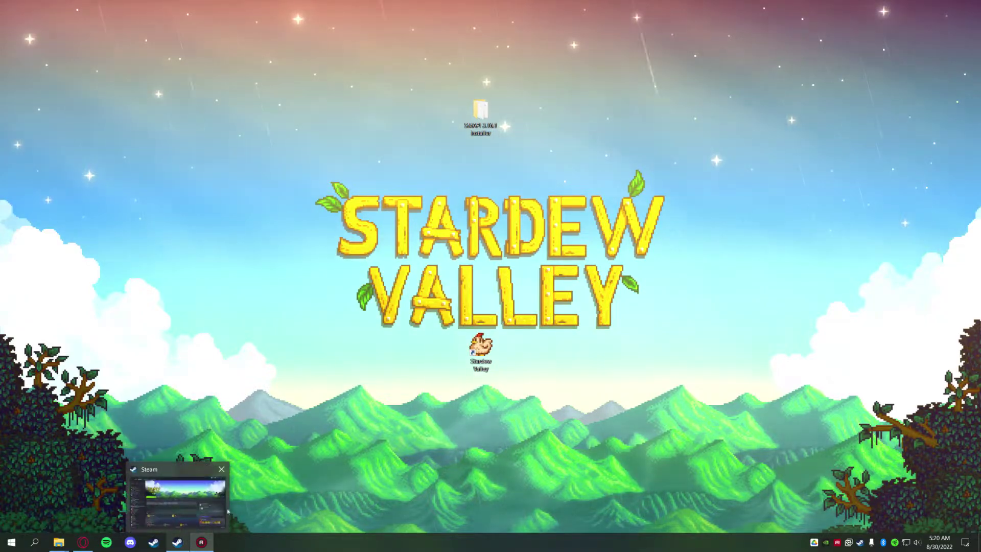
{"action": "left_click", "coordinate": [189, 510]}
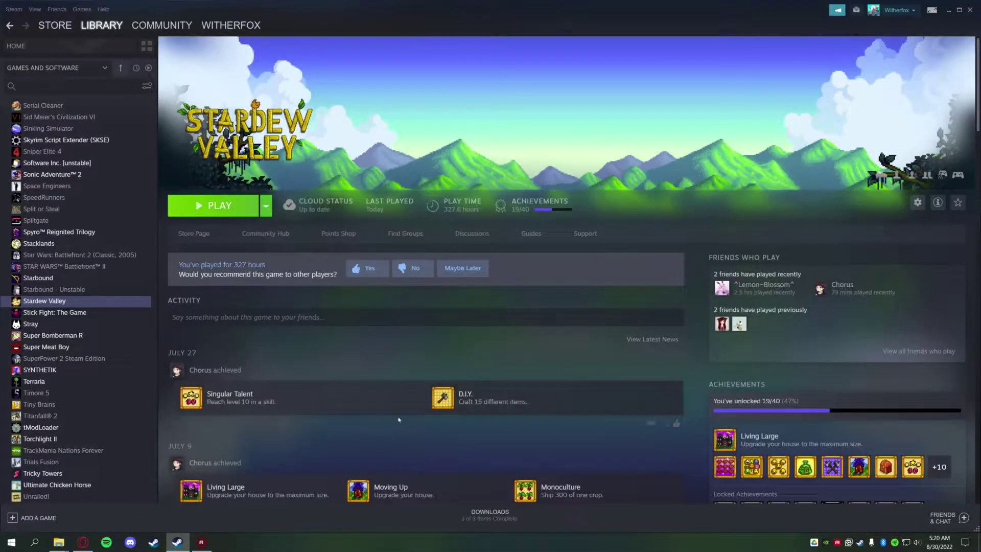
{"action": "left_click", "coordinate": [946, 11]}
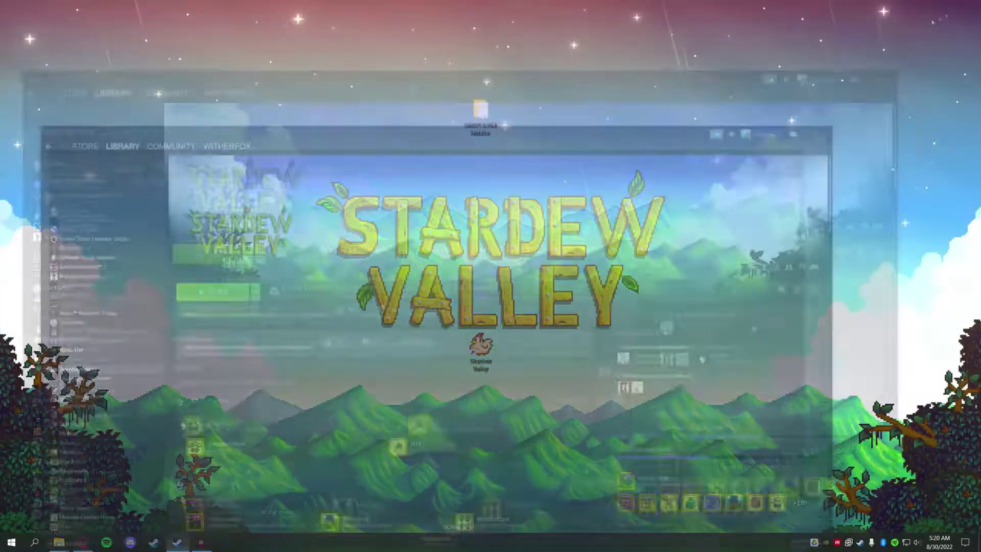
{"action": "left_click", "coordinate": [178, 542]}
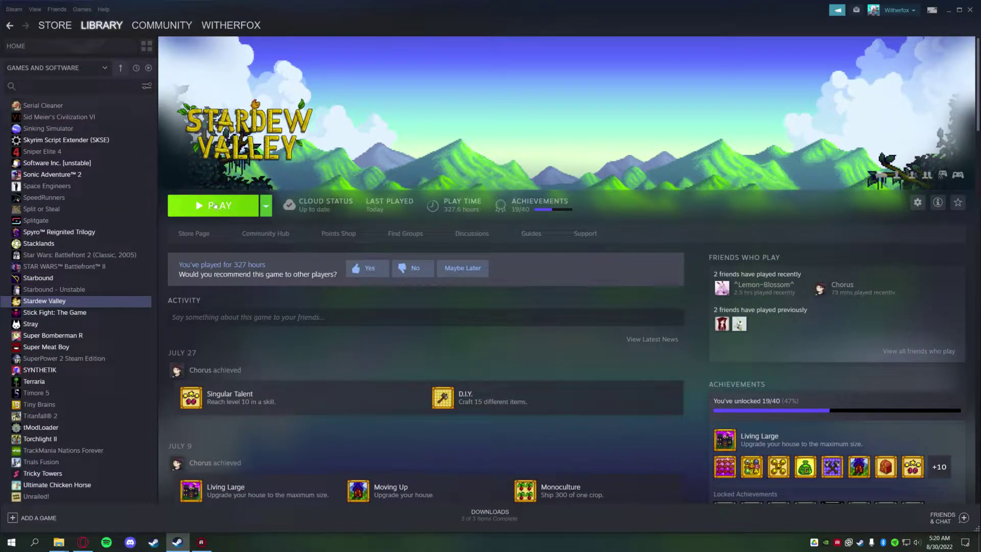
{"action": "left_click", "coordinate": [946, 11]}
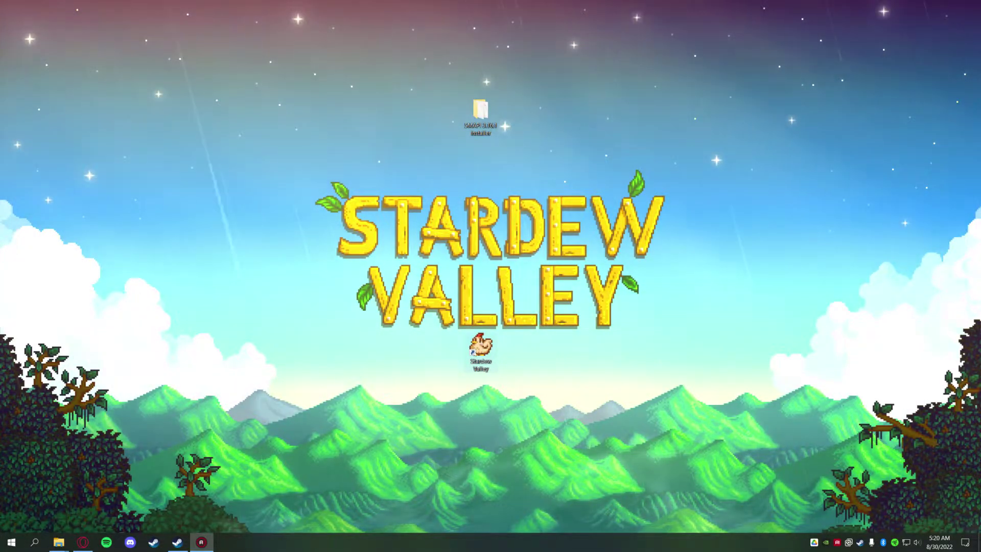
{"action": "left_click", "coordinate": [481, 352]}
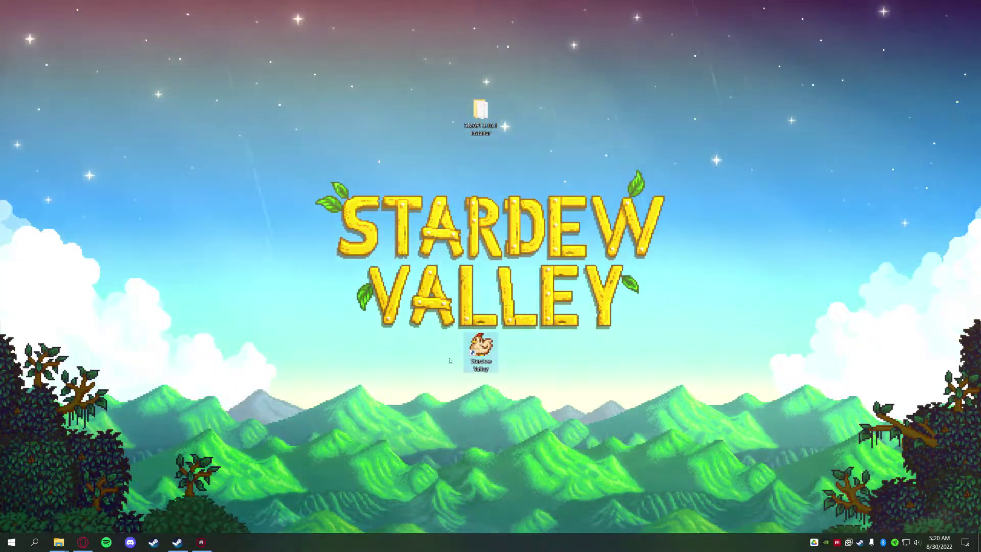
{"action": "left_click", "coordinate": [178, 543]}
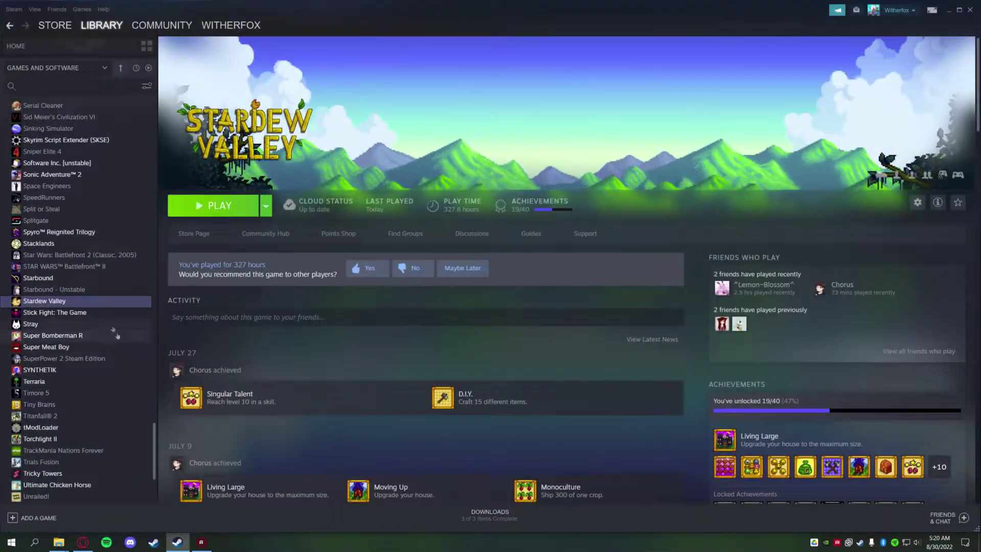
{"action": "right_click", "coordinate": [89, 305]}
{"action": "mouse_move", "coordinate": [131, 352]}
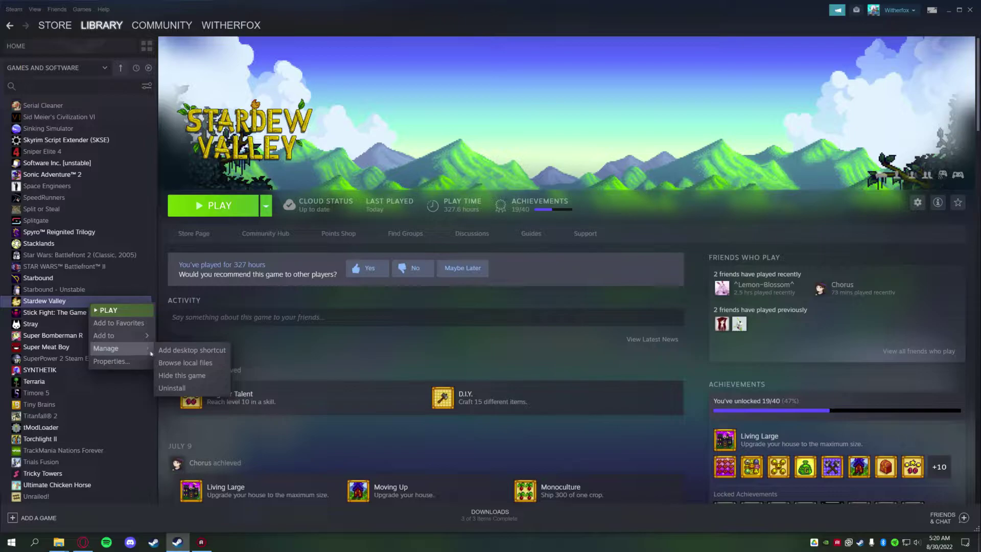
{"action": "left_click", "coordinate": [178, 363]}
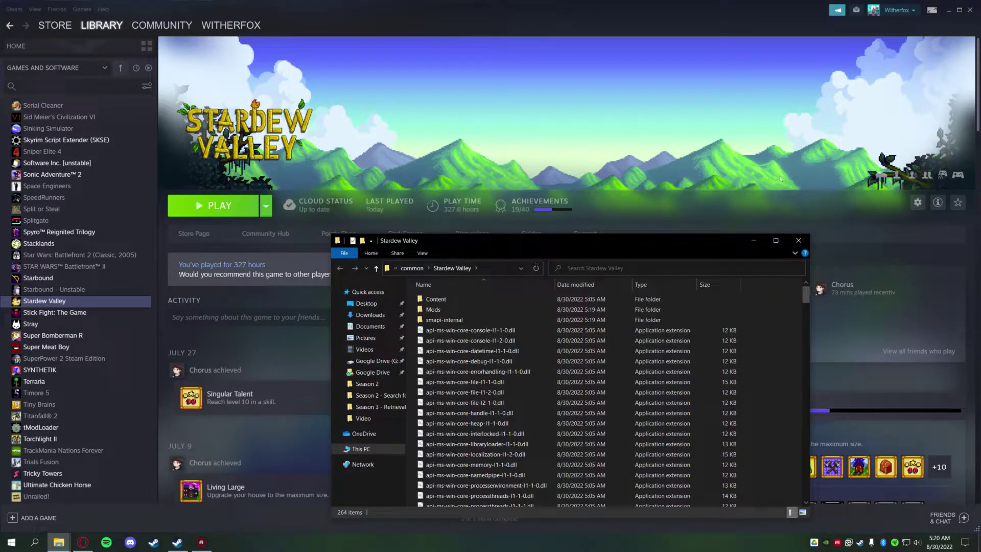
Launch StardewModdingAPI from the Stardew Valley game folder with Steam minimized
{"action": "left_click", "coordinate": [950, 10]}
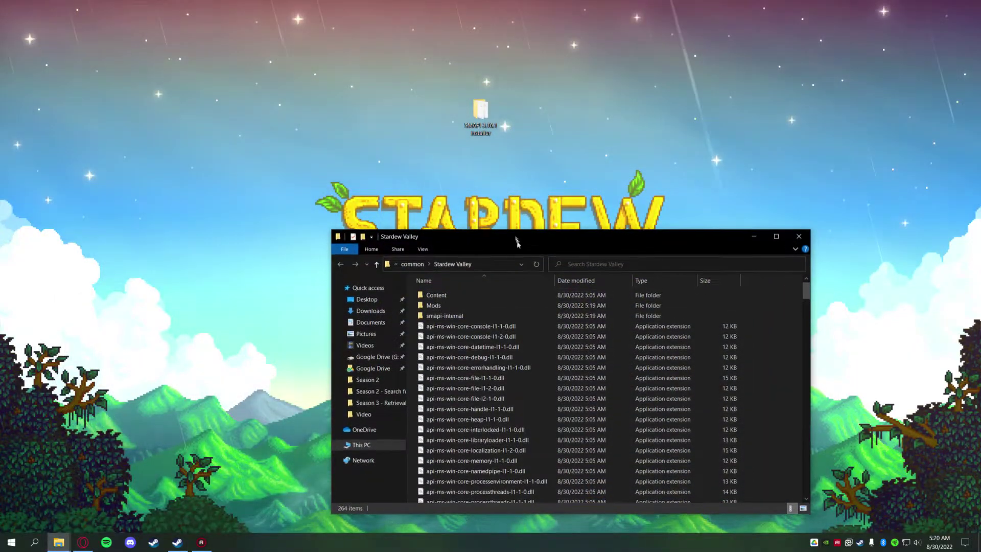
{"action": "left_click_drag", "start_coordinate": [532, 241], "coordinate": [498, 158]}
{"action": "left_click_drag", "start_coordinate": [772, 212], "coordinate": [783, 279]}
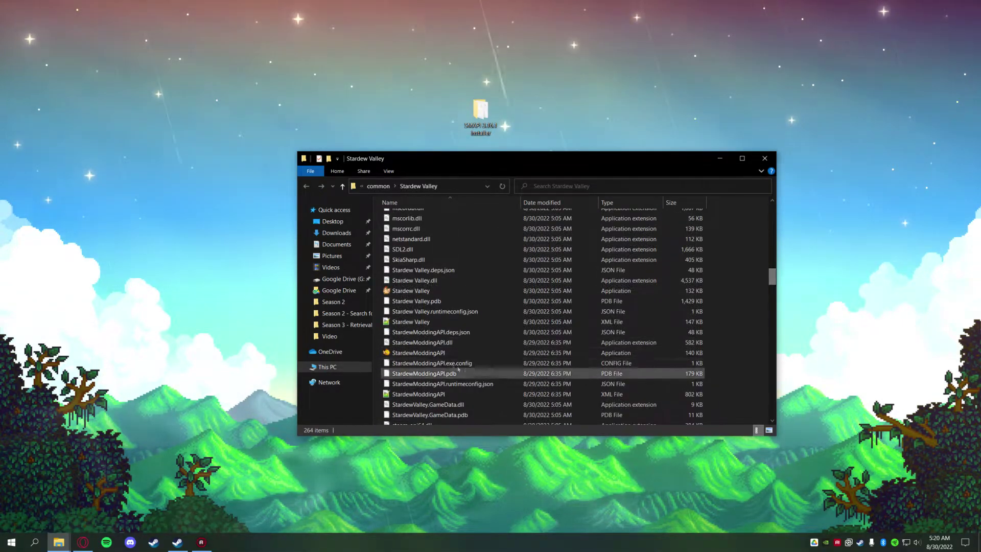
{"action": "left_click", "coordinate": [418, 355]}
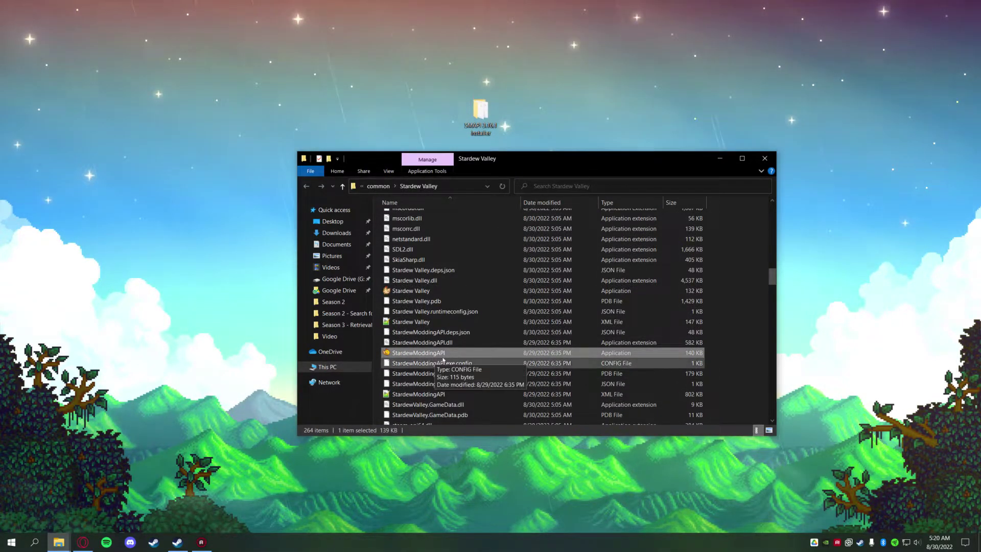
{"action": "double_click", "coordinate": [424, 354]}
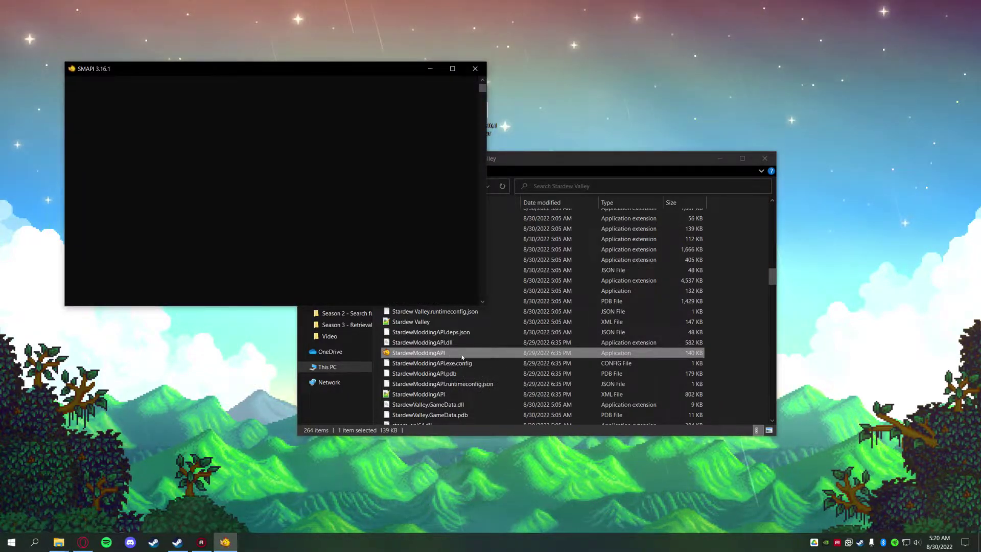
Reach the Stardew Valley 1.5.6 title menu under SMAPI, then close the game
{"action": "left_click_drag", "start_coordinate": [280, 70], "coordinate": [461, 138]}
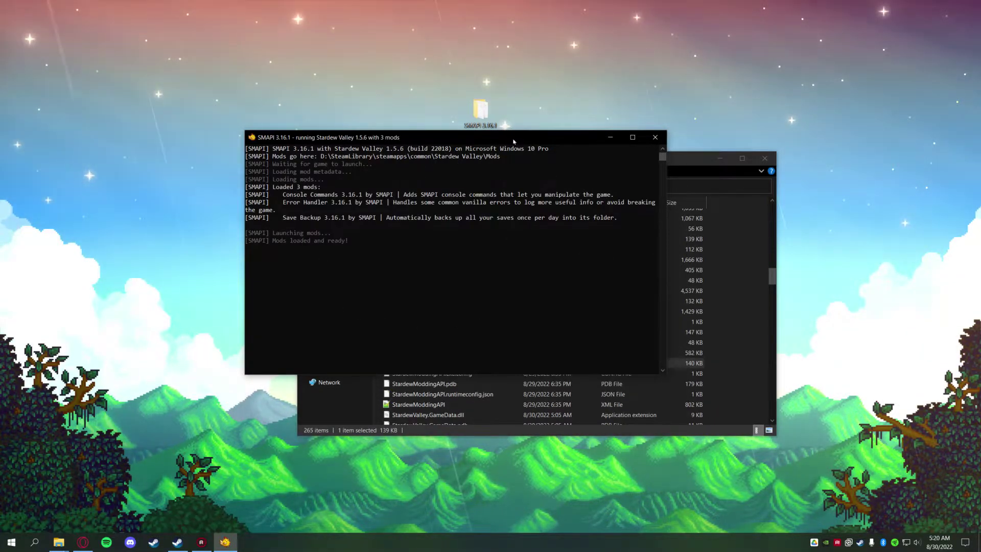
{"action": "left_click_drag", "start_coordinate": [513, 141], "coordinate": [431, 108]}
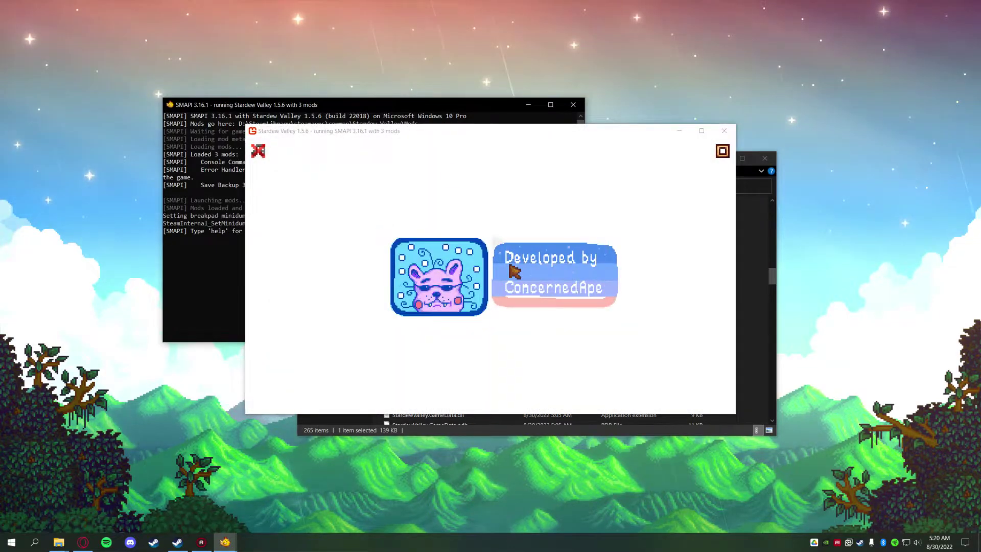
{"action": "left_click_drag", "start_coordinate": [469, 133], "coordinate": [428, 146]}
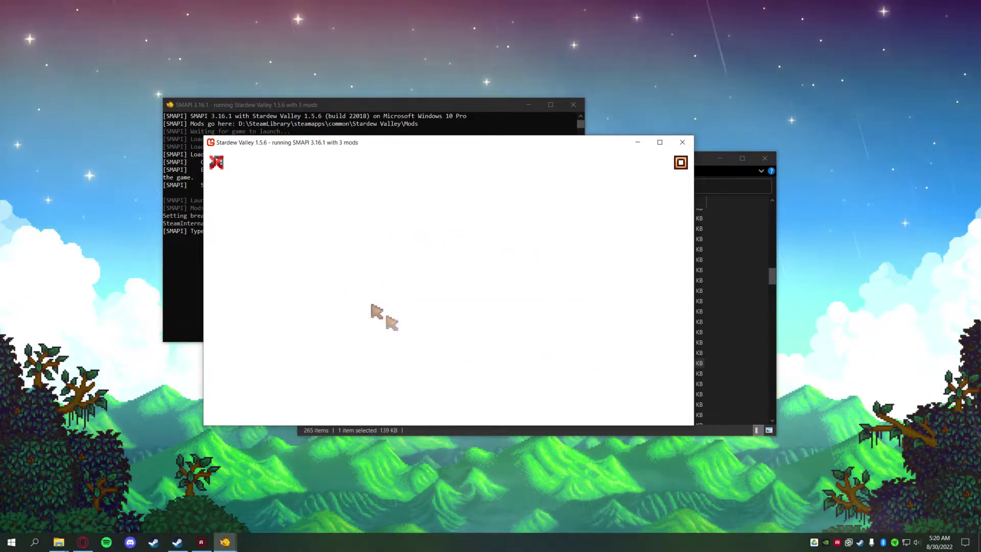
{"action": "left_click_drag", "start_coordinate": [400, 146], "coordinate": [433, 145]}
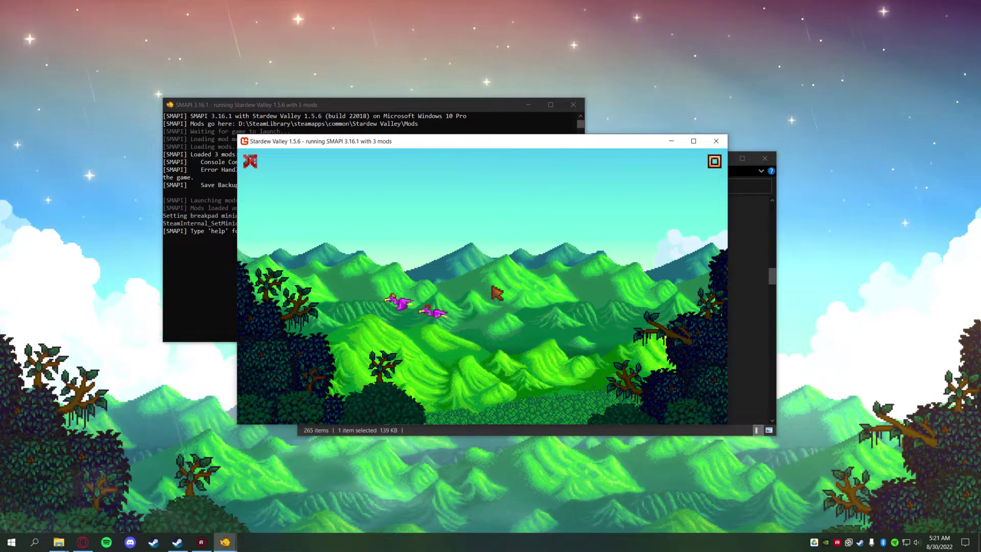
{"action": "left_click", "coordinate": [557, 278]}
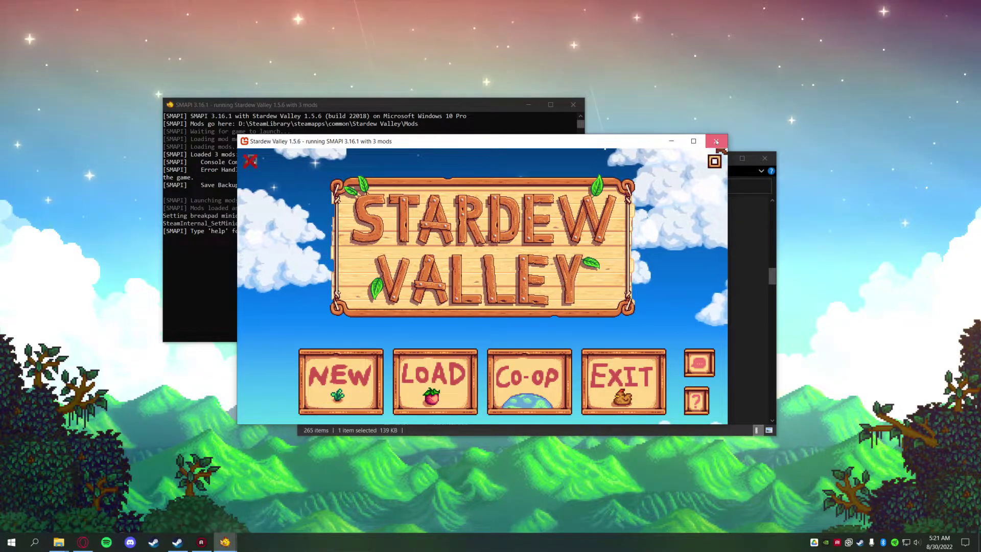
{"action": "key", "text": "alt+F4"}
Move the Stardew Valley folder window top-left and confirm save-backups sits beside Mods
{"action": "left_click_drag", "start_coordinate": [593, 167], "coordinate": [540, 145]}
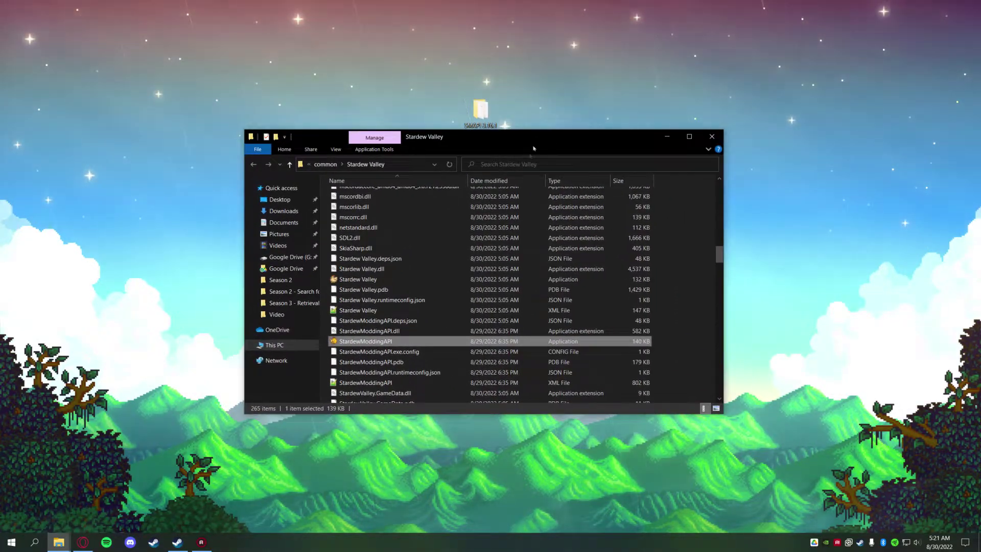
{"action": "left_click_drag", "start_coordinate": [553, 140], "coordinate": [324, 85]}
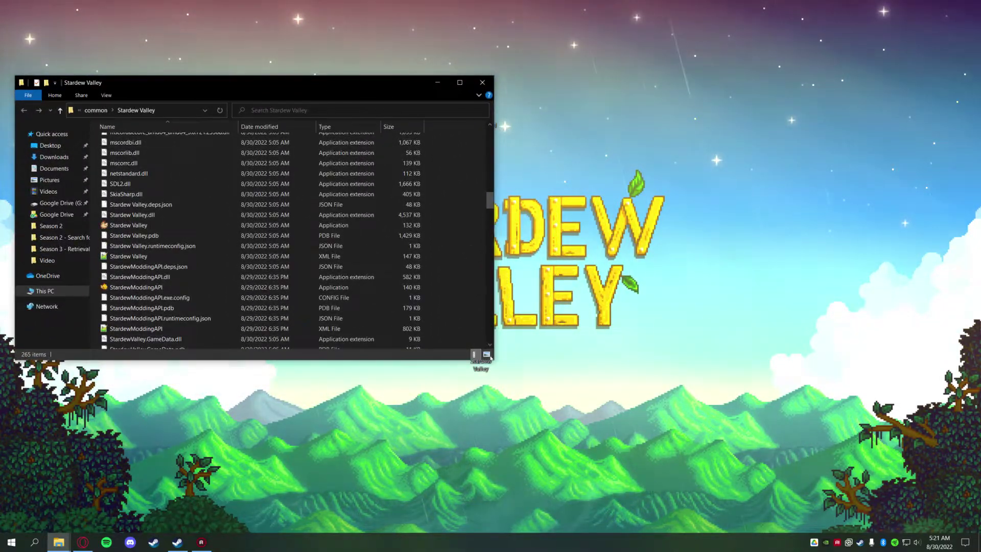
{"action": "left_click_drag", "start_coordinate": [491, 200], "coordinate": [492, 134]}
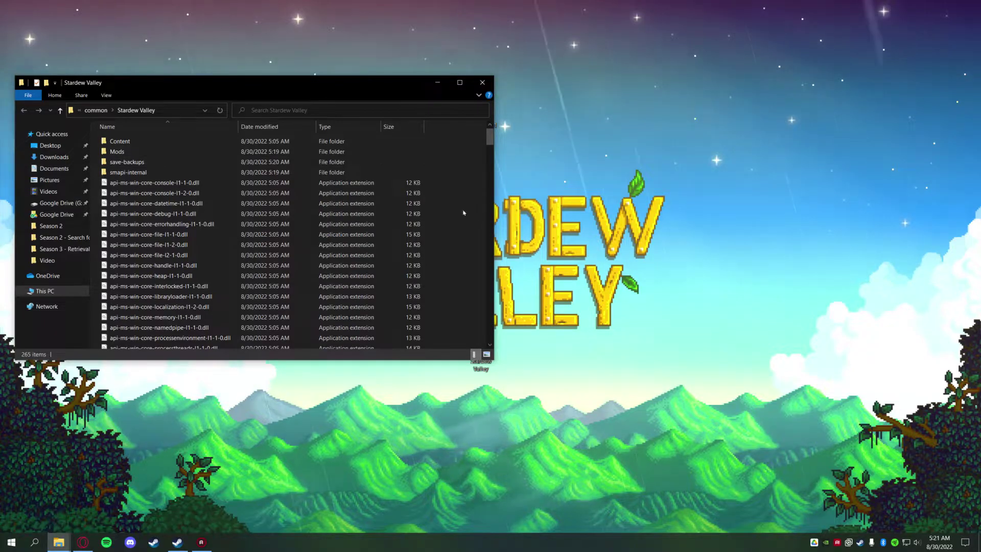
{"action": "scroll", "coordinate": [449, 233], "scroll_direction": "down", "scroll_amount": 4}
{"action": "scroll", "coordinate": [456, 274], "scroll_direction": "up", "scroll_amount": 4}
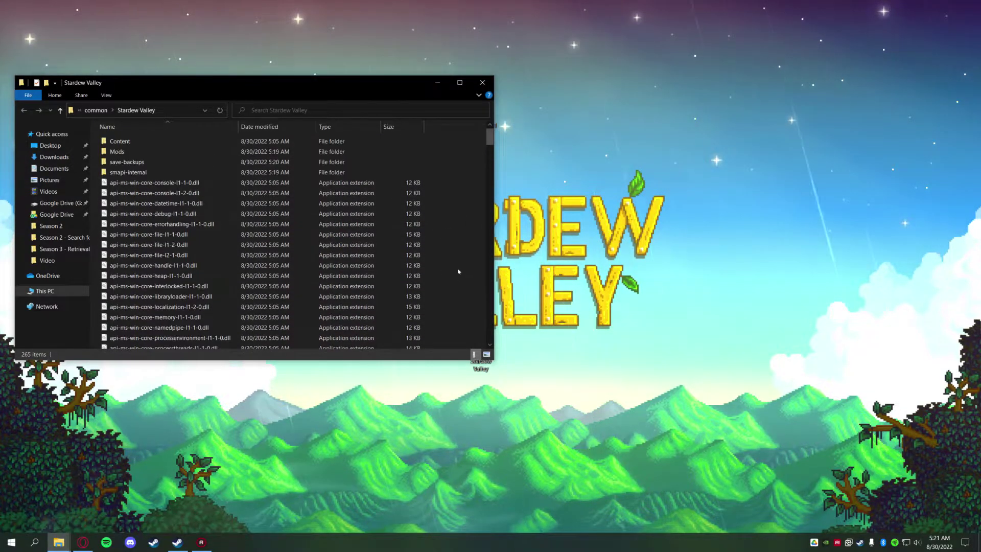
Reopen Stardew Valley's local files from Steam and snap that window top-left
{"action": "left_click", "coordinate": [178, 542]}
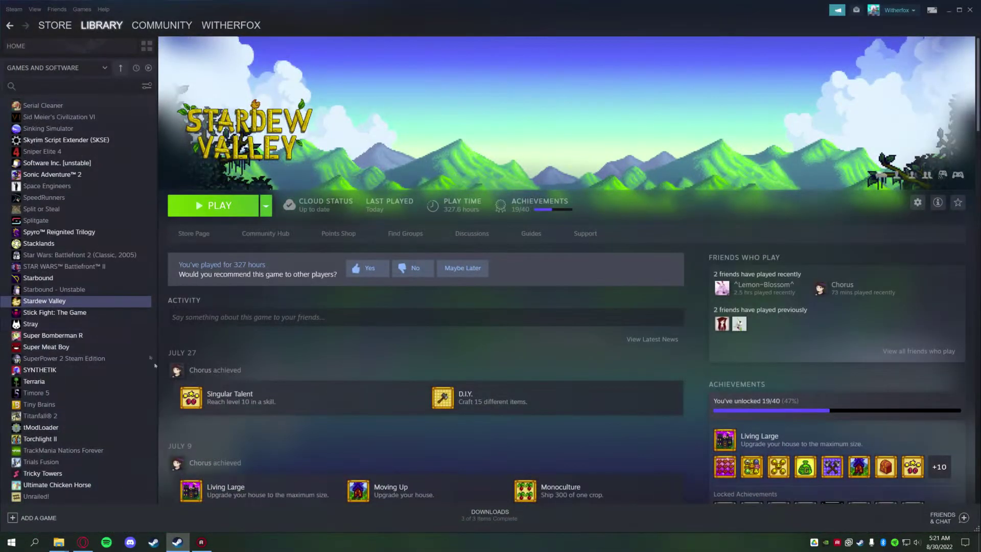
{"action": "right_click", "coordinate": [107, 305]}
{"action": "mouse_move", "coordinate": [145, 356]}
{"action": "left_click", "coordinate": [189, 366]}
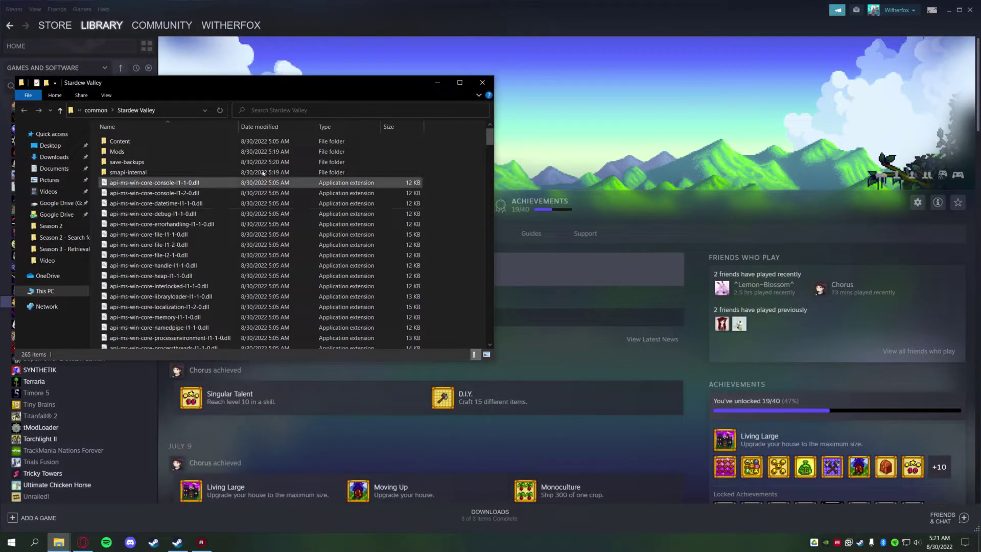
{"action": "left_click", "coordinate": [243, 493]}
{"action": "left_click", "coordinate": [951, 12]}
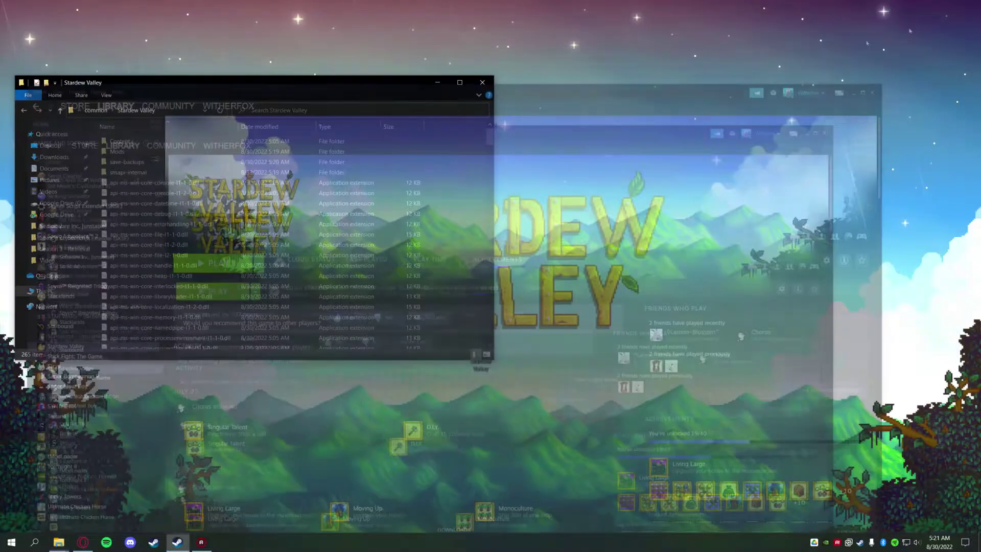
{"action": "key", "text": "super+Left"}
{"action": "key", "text": "super+Up"}
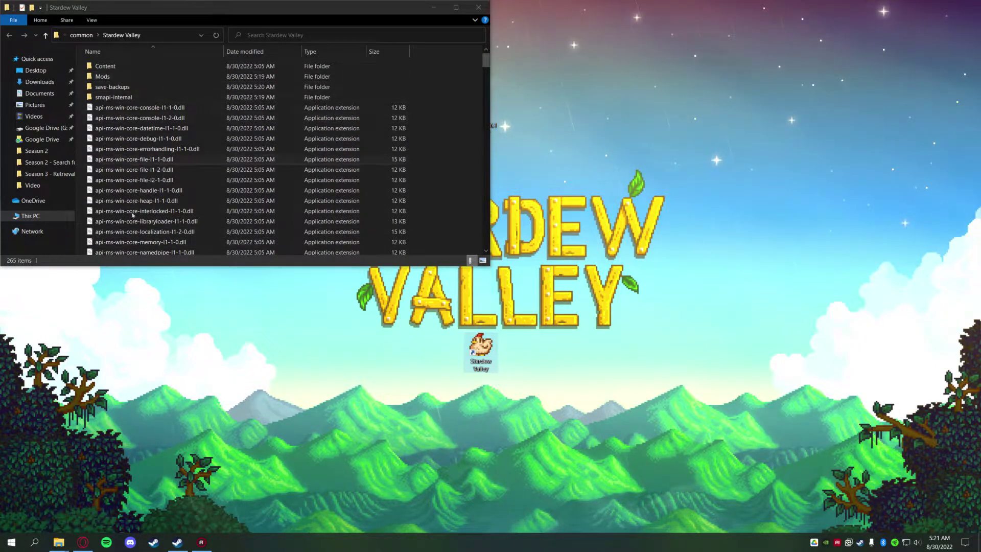
Open the Mods folder with ConsoleCommands, ErrorHandler and SaveBackup, then return to the browser
{"action": "double_click", "coordinate": [127, 76]}
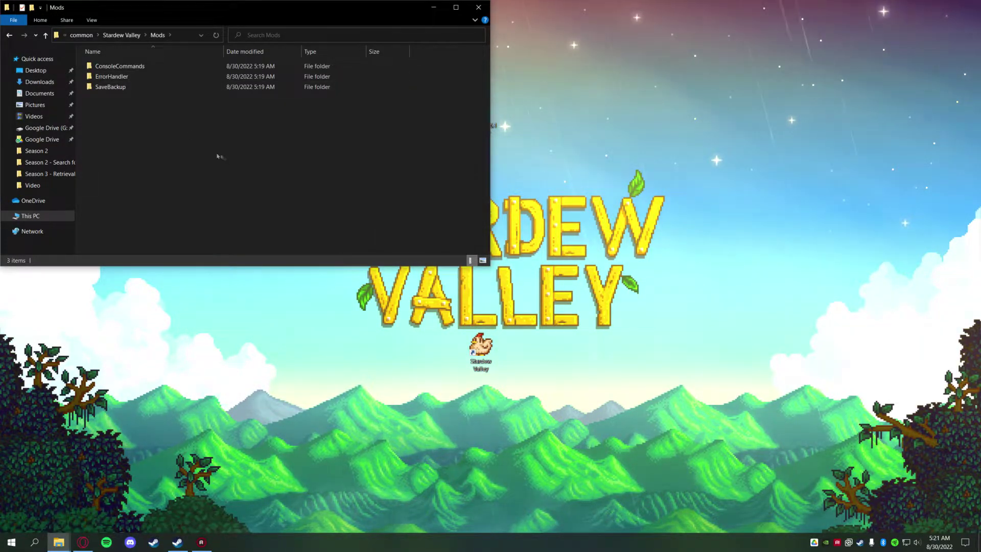
{"action": "mouse_move", "coordinate": [138, 128]}
{"action": "left_mouse_down"}
{"action": "mouse_move", "coordinate": [121, 80]}
{"action": "mouse_move", "coordinate": [135, 125]}
{"action": "left_mouse_up"}
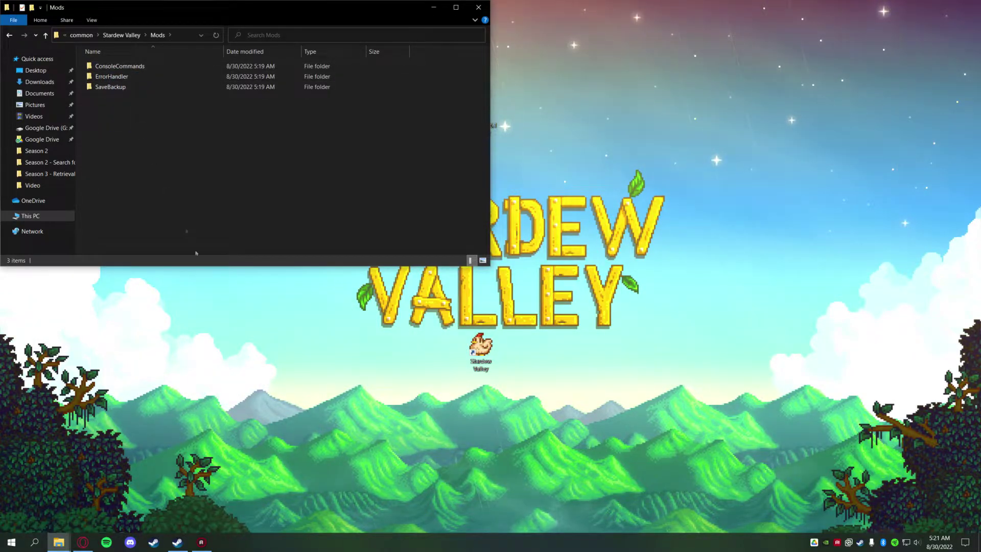
{"action": "left_click", "coordinate": [80, 546]}
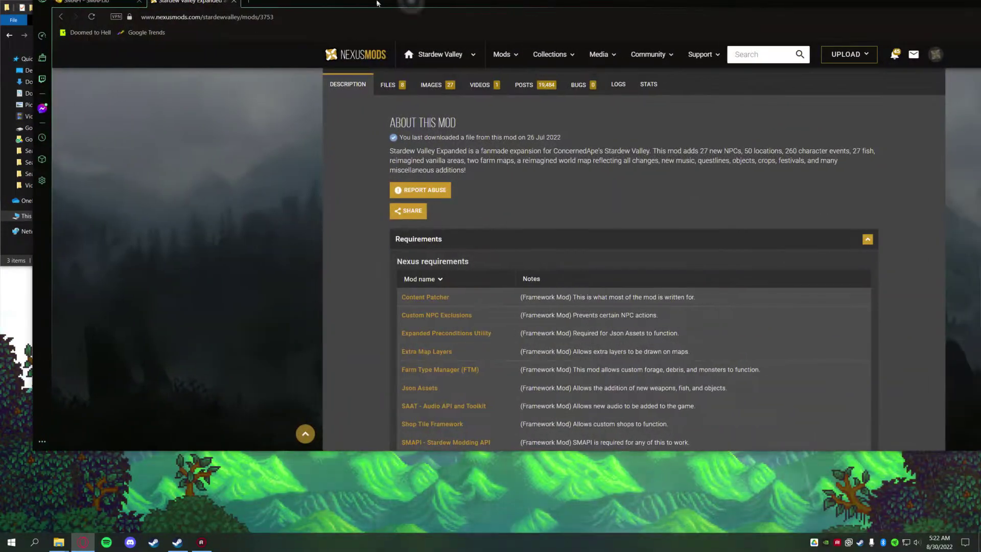
Collapse and re-expand SVE's Requirements section, showing ten framework mods from Content Patcher to SpaceCore
{"action": "scroll", "coordinate": [818, 351], "scroll_direction": "up", "scroll_amount": 6}
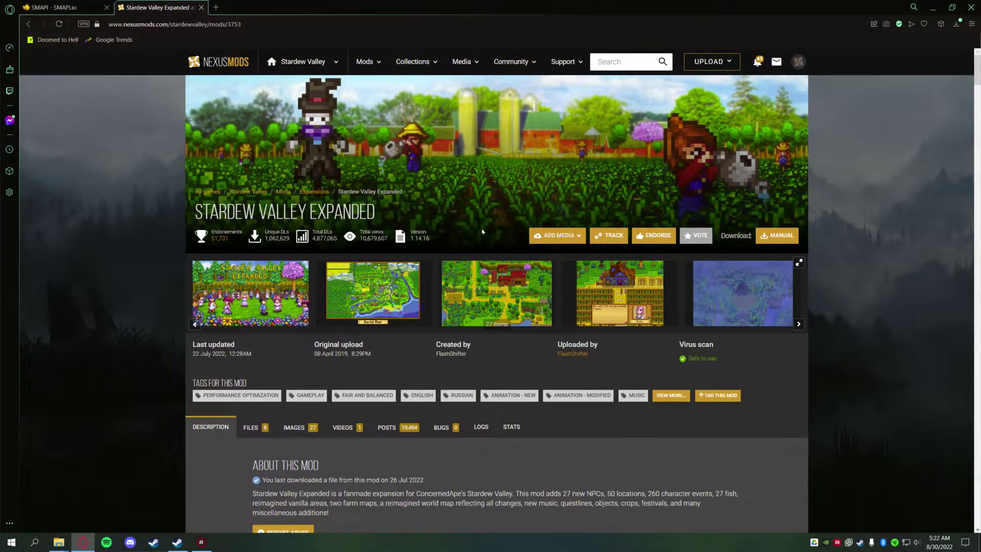
{"action": "scroll", "coordinate": [483, 231], "scroll_direction": "down", "scroll_amount": 1}
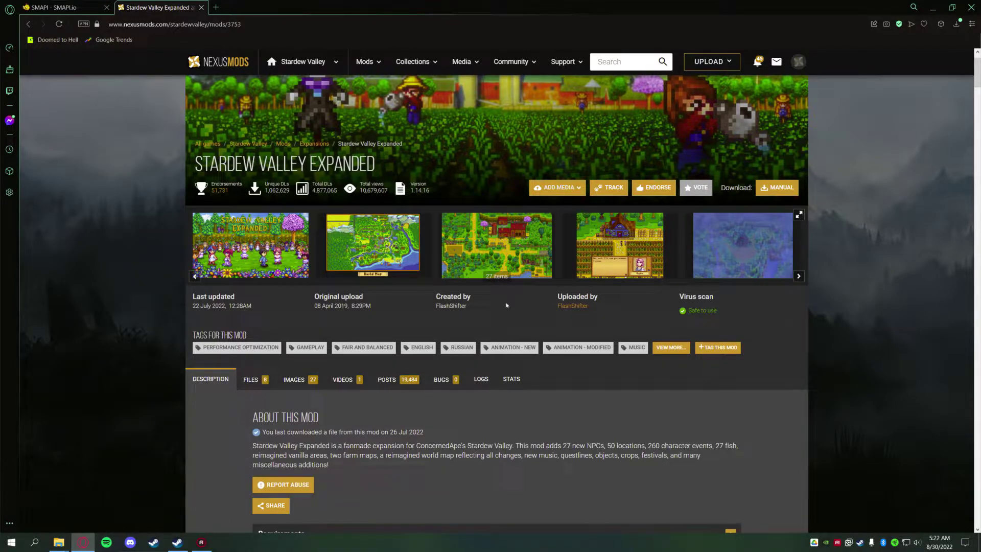
{"action": "scroll", "coordinate": [609, 317], "scroll_direction": "down", "scroll_amount": 5}
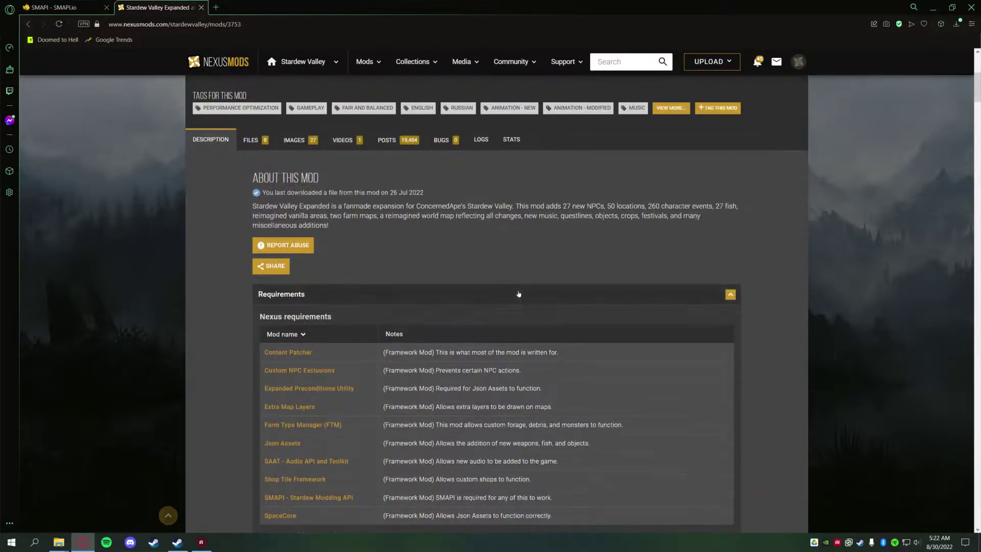
{"action": "scroll", "coordinate": [621, 327], "scroll_direction": "up", "scroll_amount": 1}
{"action": "left_click", "coordinate": [620, 341]}
{"action": "scroll", "coordinate": [554, 329], "scroll_direction": "up", "scroll_amount": 3}
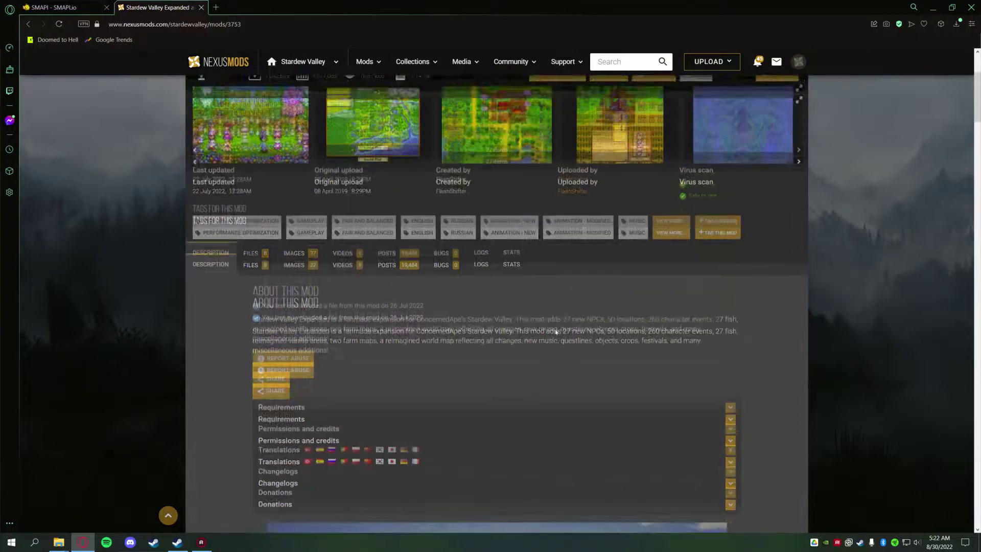
{"action": "scroll", "coordinate": [197, 254], "scroll_direction": "down", "scroll_amount": 5}
{"action": "scroll", "coordinate": [198, 253], "scroll_direction": "up", "scroll_amount": 1}
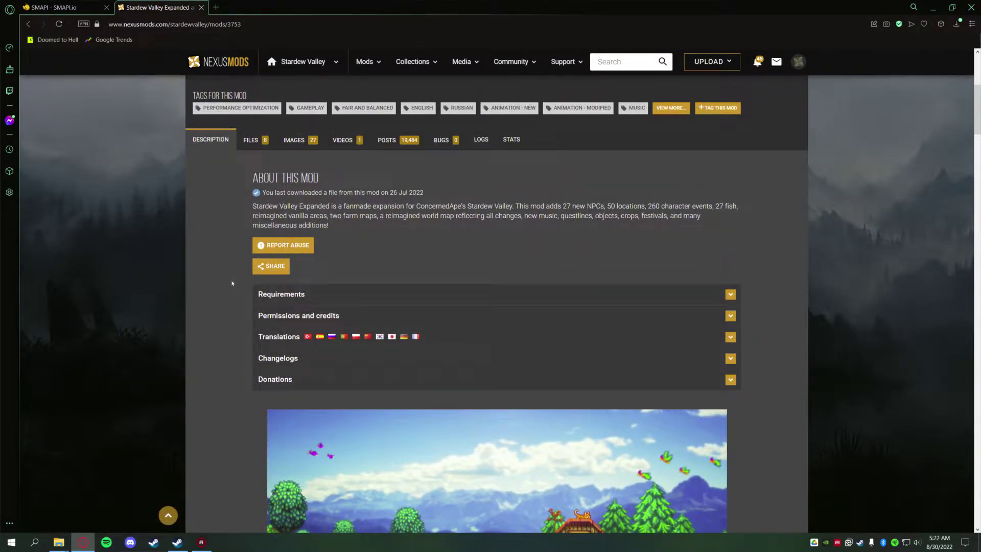
{"action": "scroll", "coordinate": [232, 303], "scroll_direction": "up", "scroll_amount": 4}
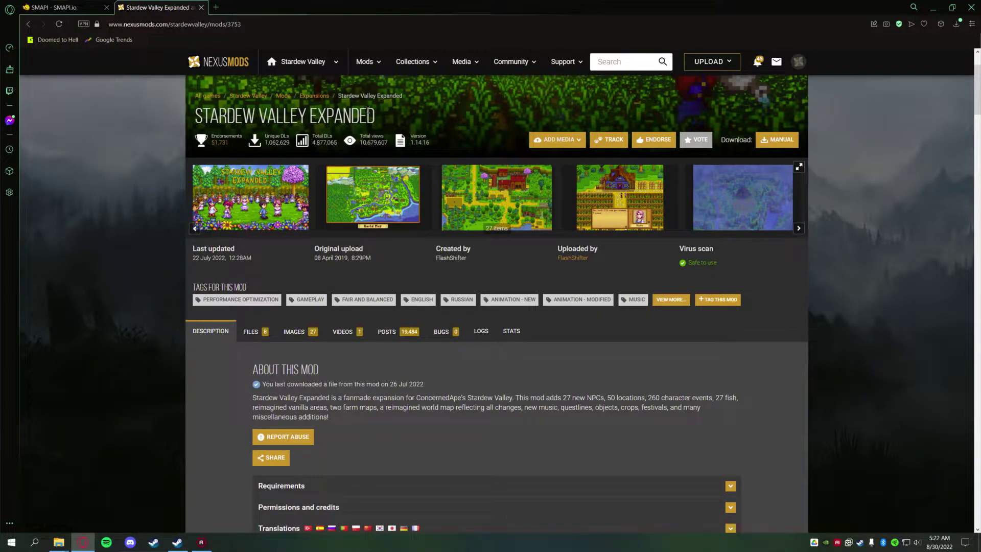
{"action": "scroll", "coordinate": [370, 332], "scroll_direction": "down", "scroll_amount": 3}
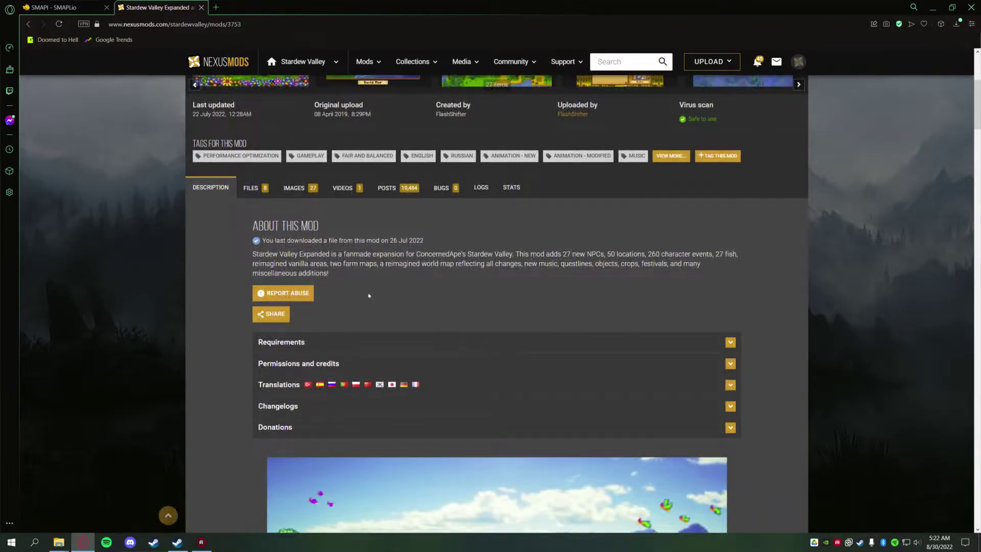
{"action": "left_click", "coordinate": [312, 342]}
{"action": "scroll", "coordinate": [313, 342], "scroll_direction": "down", "scroll_amount": 3}
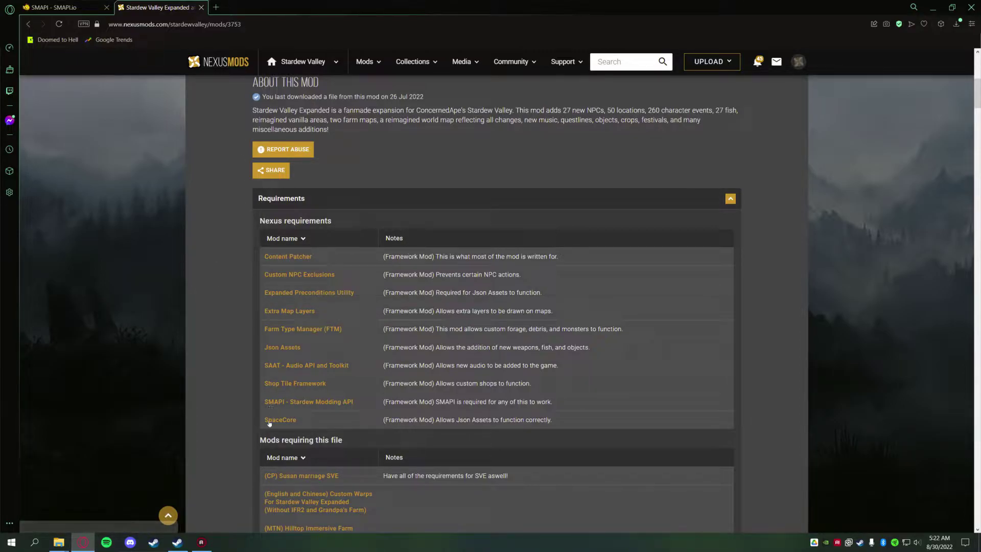
Open Shop Tile Framework, SAAT, Extra Map Layers, Expanded Preconditions Utility, Custom NPC Exclusions and Content Patcher in background tabs
{"action": "scroll", "coordinate": [387, 225], "scroll_direction": "up", "scroll_amount": 2}
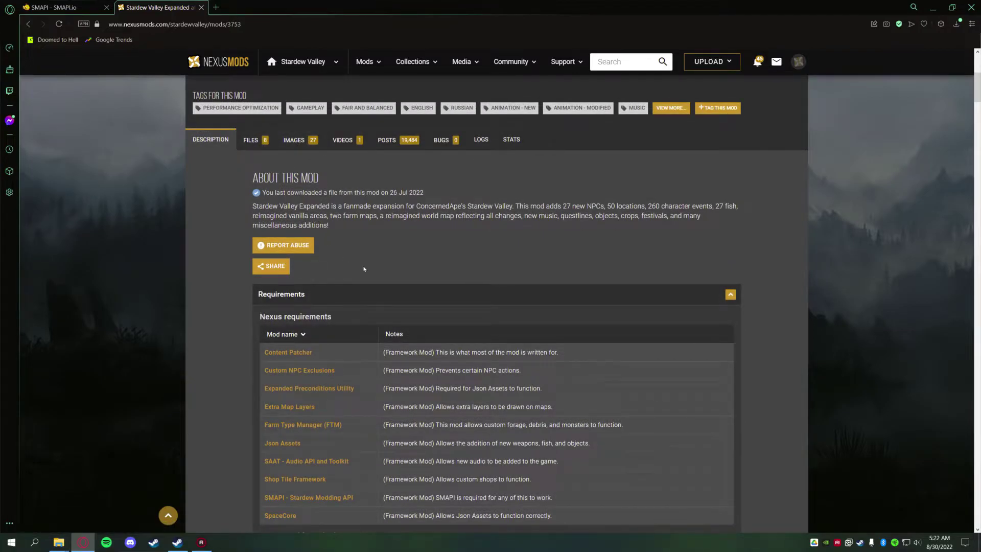
{"action": "scroll", "coordinate": [337, 271], "scroll_direction": "down", "scroll_amount": 2}
{"action": "scroll", "coordinate": [342, 273], "scroll_direction": "down", "scroll_amount": 1}
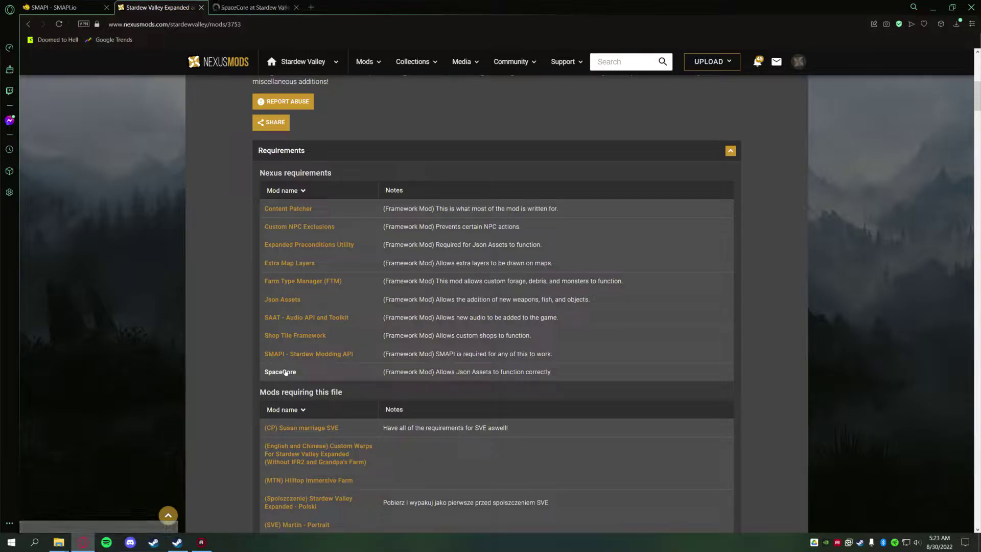
{"action": "middle_click", "coordinate": [287, 336]}
{"action": "middle_click", "coordinate": [287, 318]}
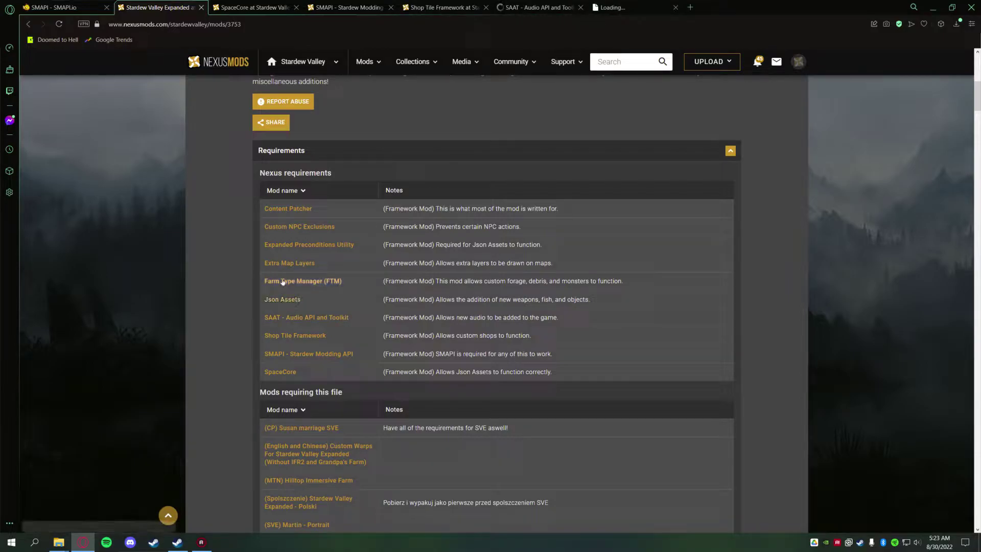
{"action": "middle_click", "coordinate": [286, 263]}
{"action": "middle_click", "coordinate": [296, 244]}
{"action": "middle_click", "coordinate": [293, 227]}
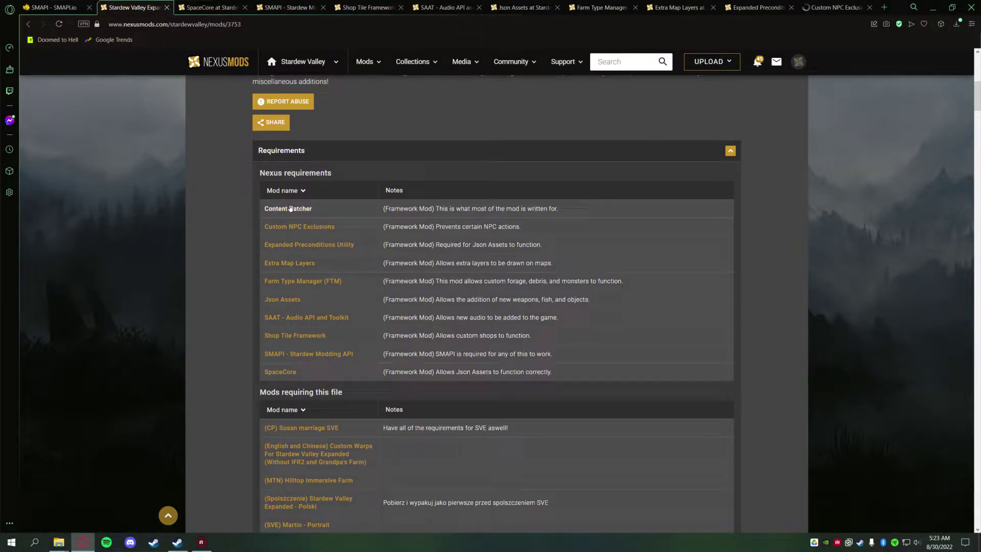
{"action": "middle_click", "coordinate": [290, 209]}
Close the SMAPI.io tab and bring up the SpaceCore mod page
{"action": "scroll", "coordinate": [396, 140], "scroll_direction": "up", "scroll_amount": 1}
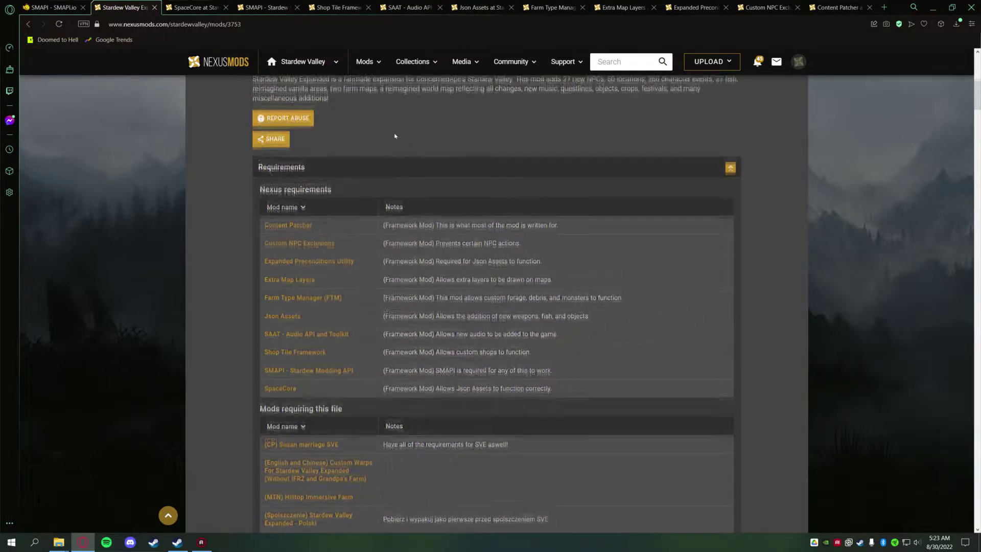
{"action": "left_click", "coordinate": [84, 8]}
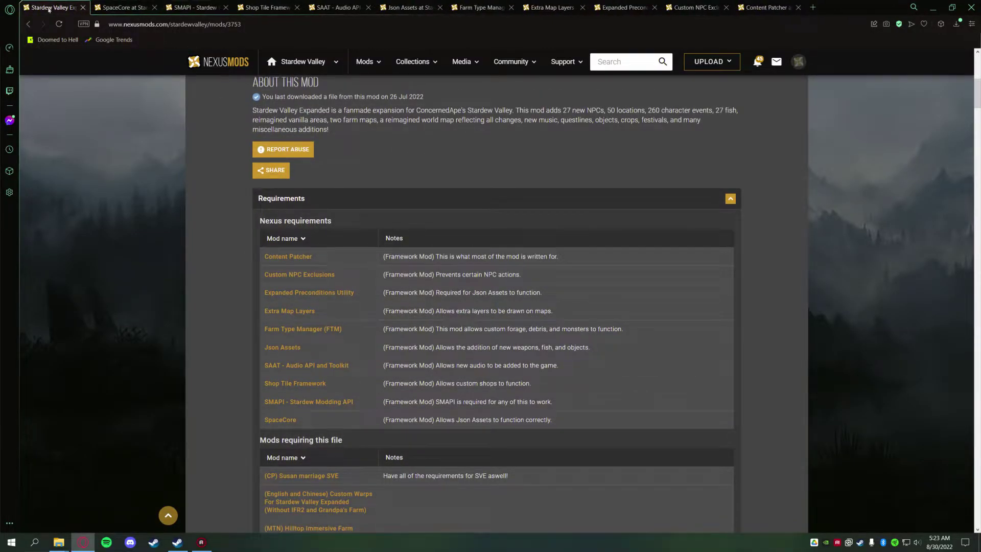
{"action": "left_click", "coordinate": [132, 15]}
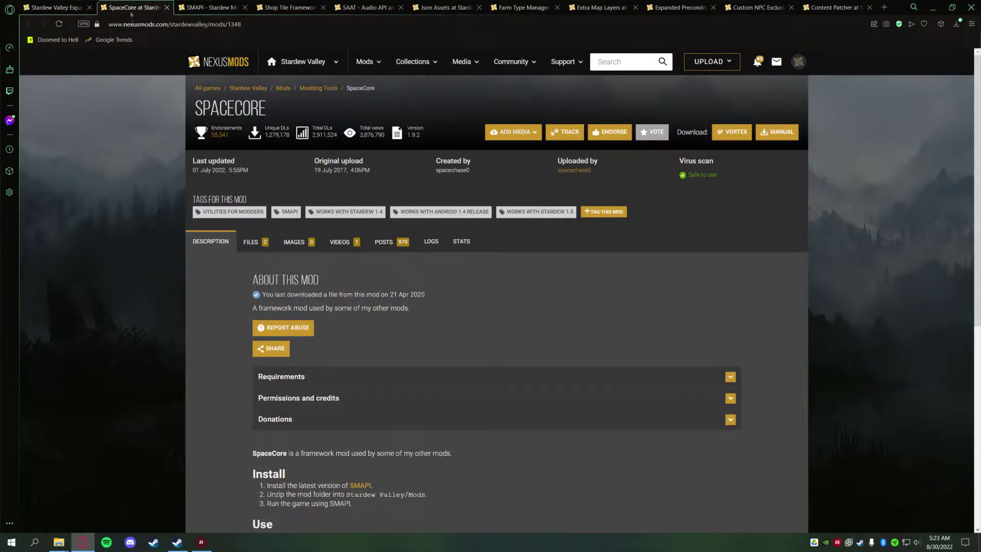
Check SpaceCore's requirements, then download the SpaceCore 1.9.2 main file via manual slow download
{"action": "left_click", "coordinate": [321, 376]}
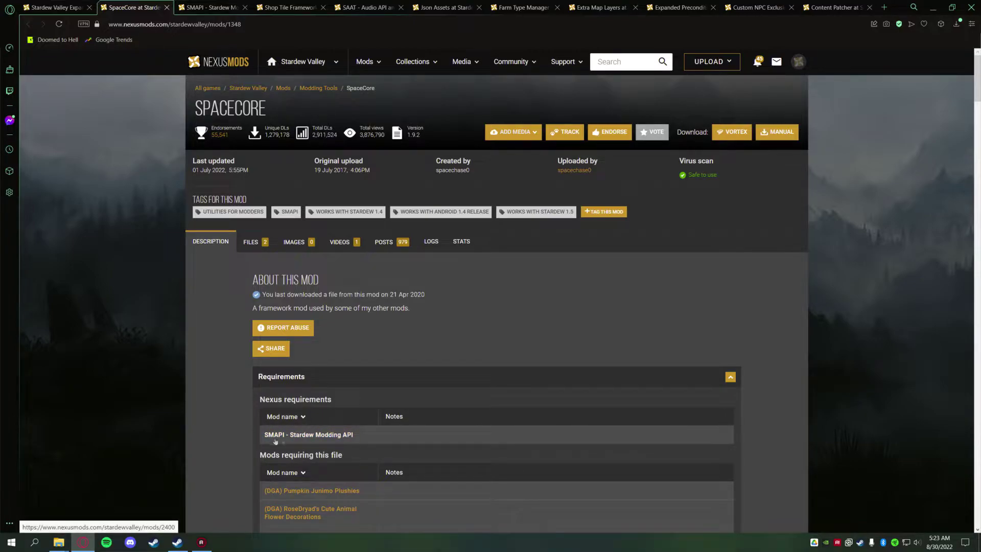
{"action": "left_click", "coordinate": [398, 381]}
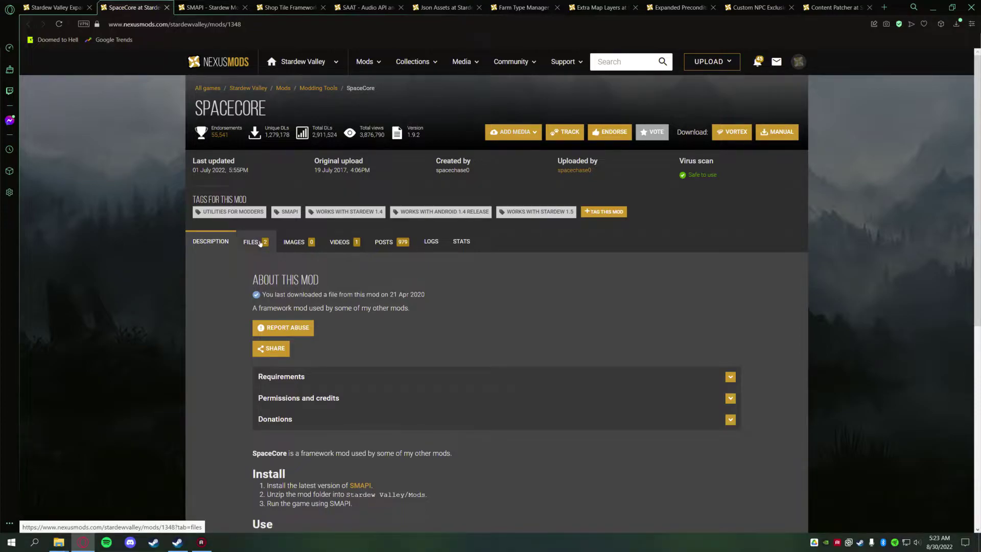
{"action": "left_click", "coordinate": [259, 242]}
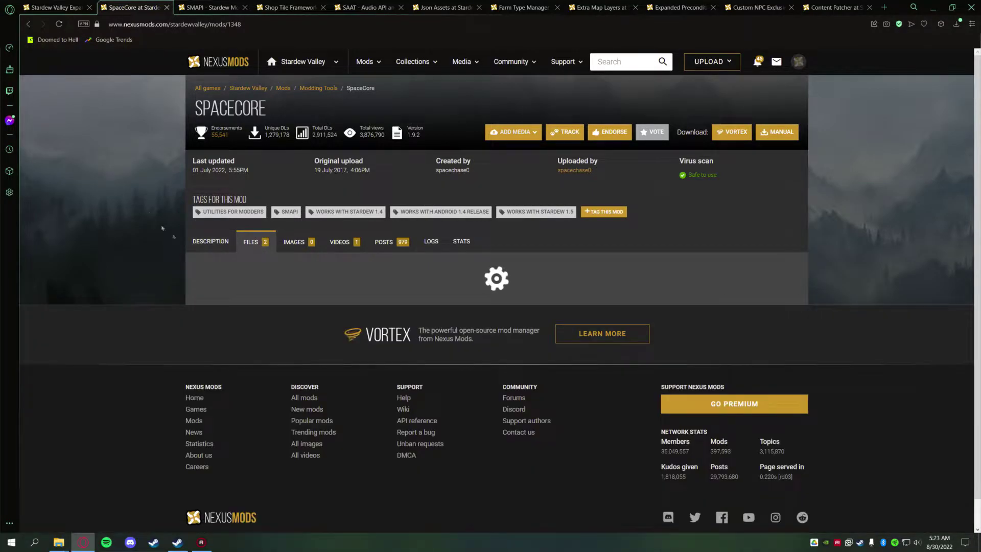
{"action": "scroll", "coordinate": [460, 313], "scroll_direction": "down", "scroll_amount": 1}
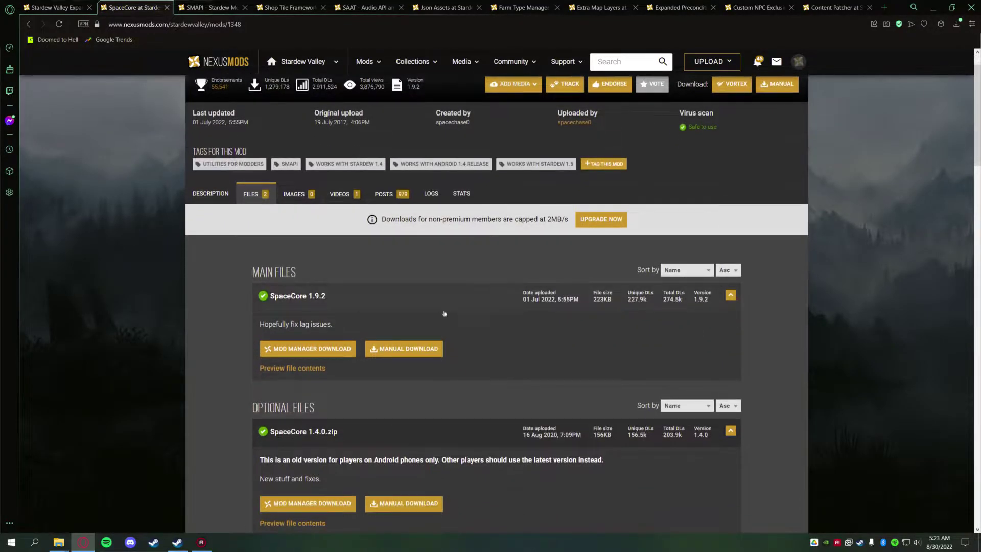
{"action": "left_click", "coordinate": [414, 349]}
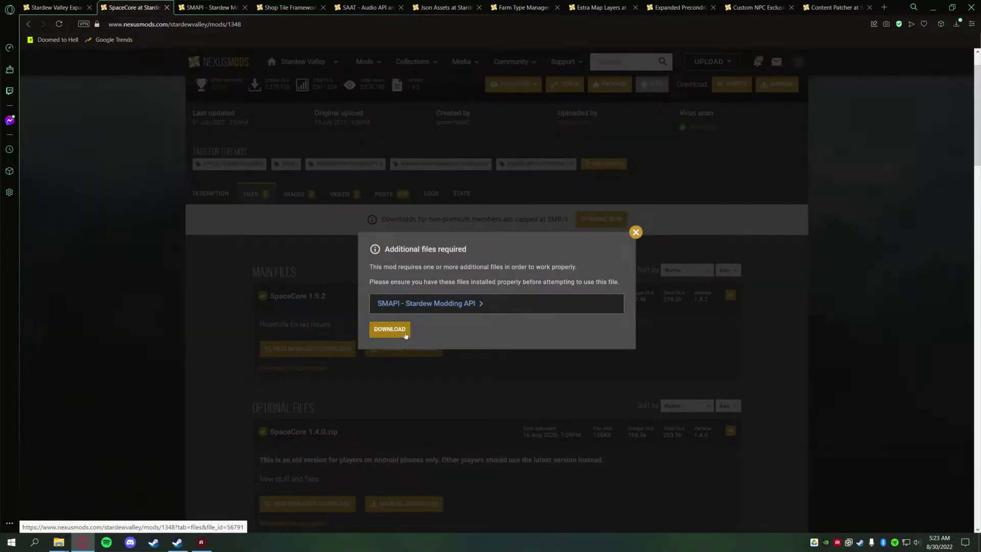
{"action": "left_click", "coordinate": [389, 330]}
{"action": "scroll", "coordinate": [423, 315], "scroll_direction": "down", "scroll_amount": 3}
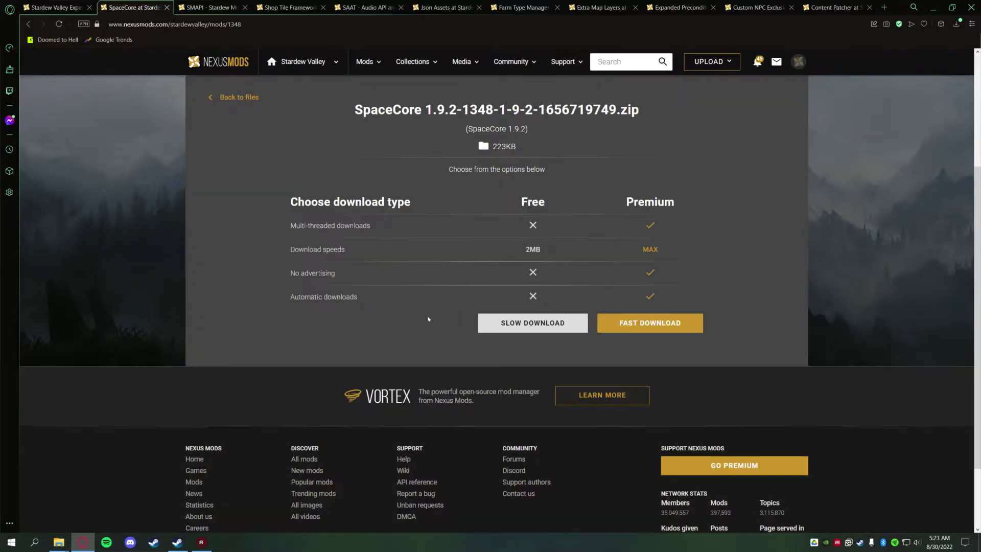
{"action": "scroll", "coordinate": [423, 314], "scroll_direction": "up", "scroll_amount": 5}
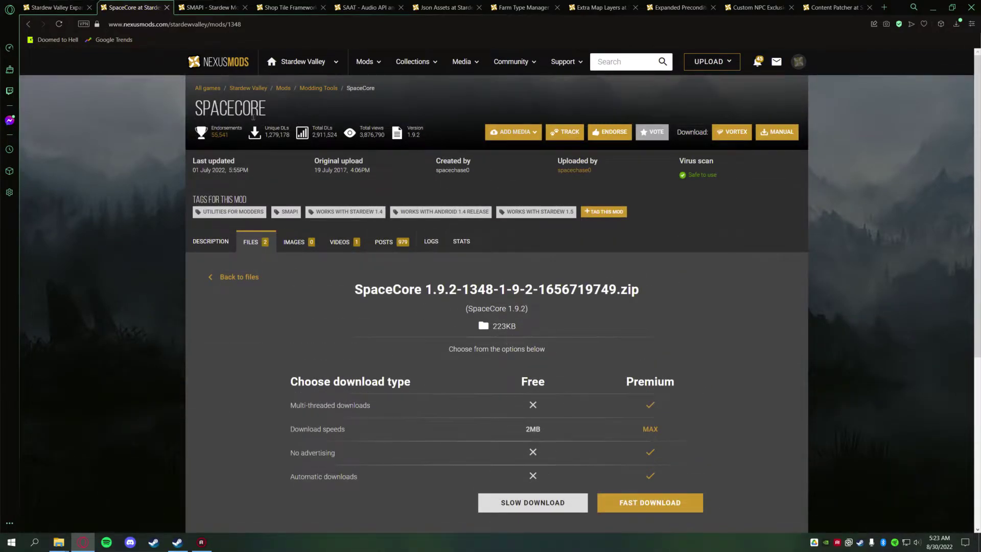
{"action": "scroll", "coordinate": [417, 223], "scroll_direction": "down", "scroll_amount": 1}
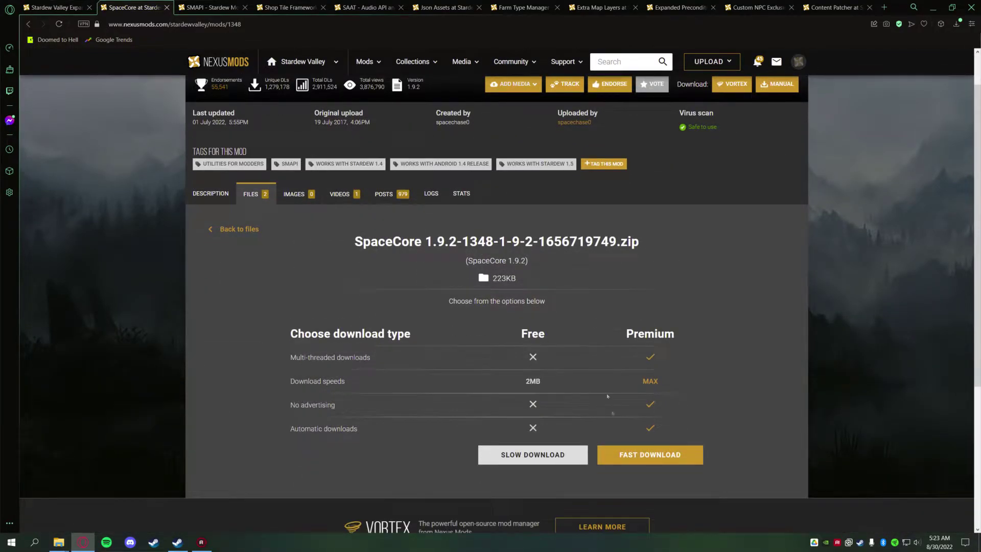
{"action": "left_click", "coordinate": [542, 456]}
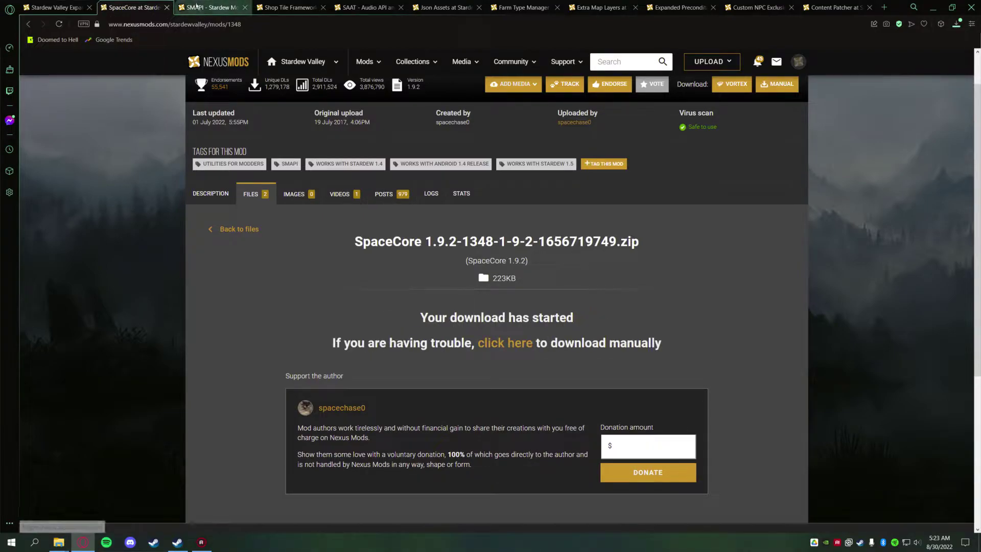
{"action": "left_click", "coordinate": [210, 7]}
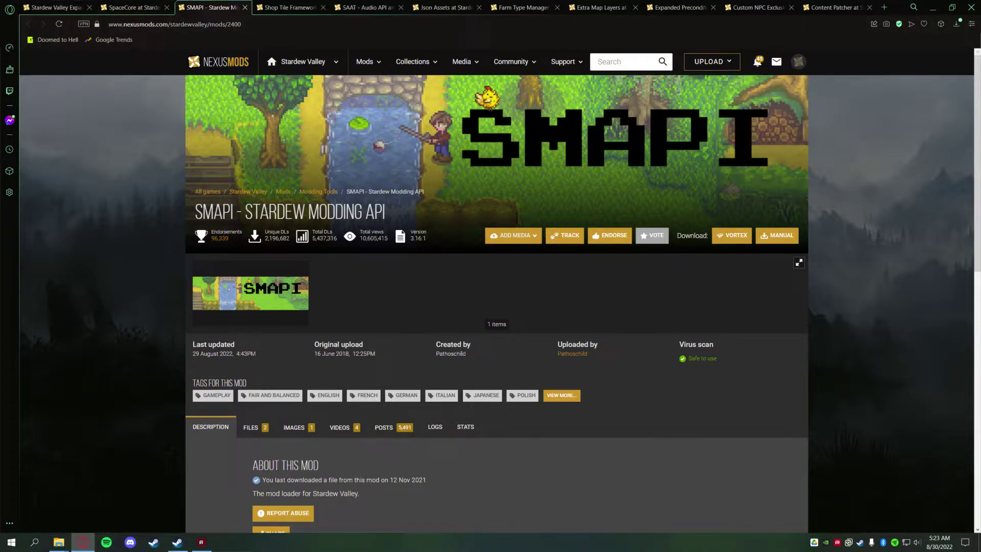
Close the SMAPI tab and download the Shop Tile Framework zip via manual slow download
{"action": "left_click", "coordinate": [245, 7]}
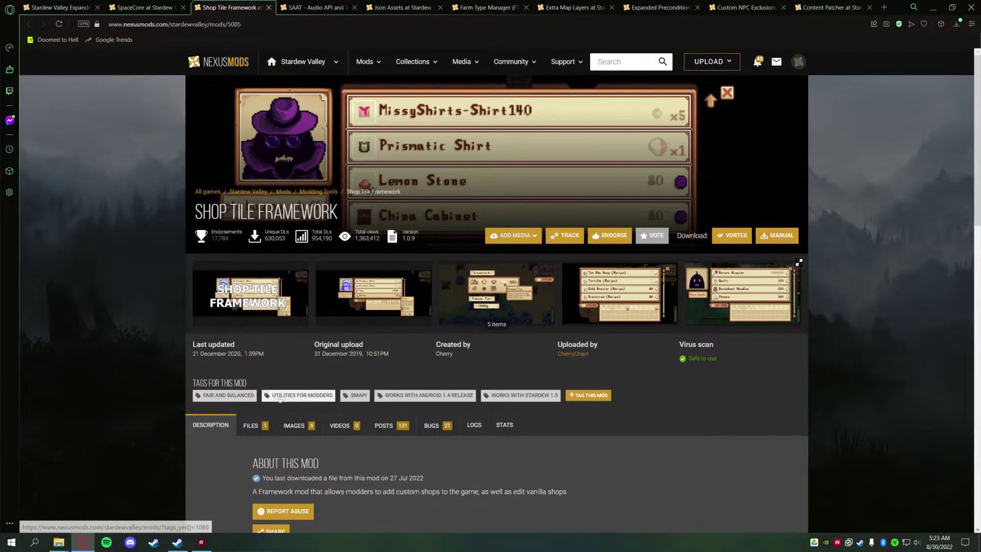
{"action": "scroll", "coordinate": [276, 399], "scroll_direction": "down", "scroll_amount": 2}
{"action": "left_click", "coordinate": [253, 330]}
{"action": "scroll", "coordinate": [309, 368], "scroll_direction": "down", "scroll_amount": 1}
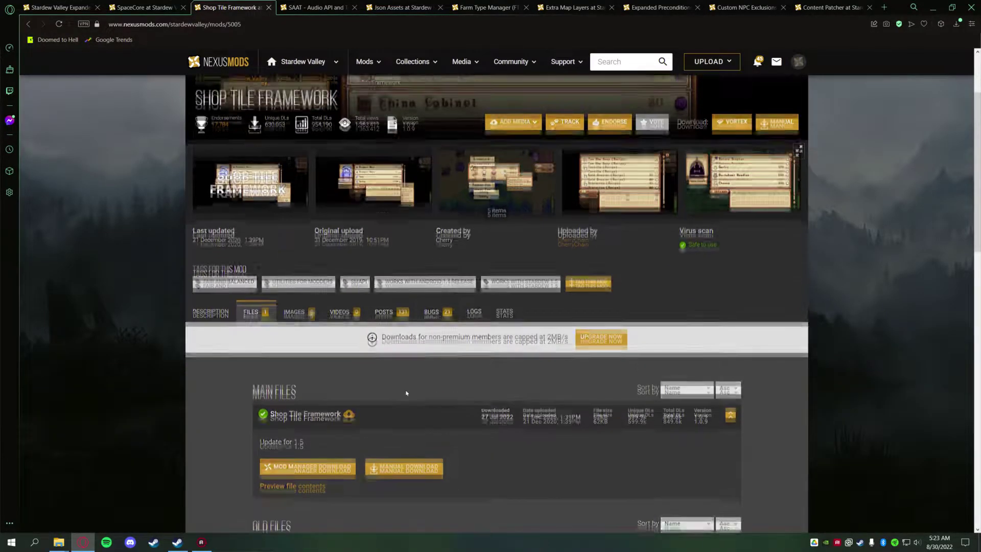
{"action": "left_click", "coordinate": [407, 436]}
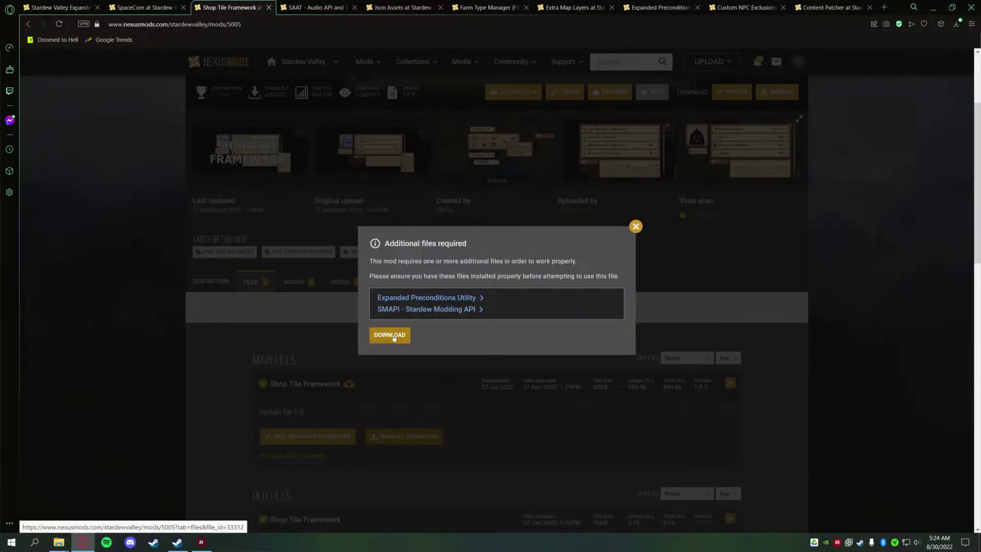
{"action": "left_click", "coordinate": [394, 337]}
{"action": "scroll", "coordinate": [454, 296], "scroll_direction": "down", "scroll_amount": 5}
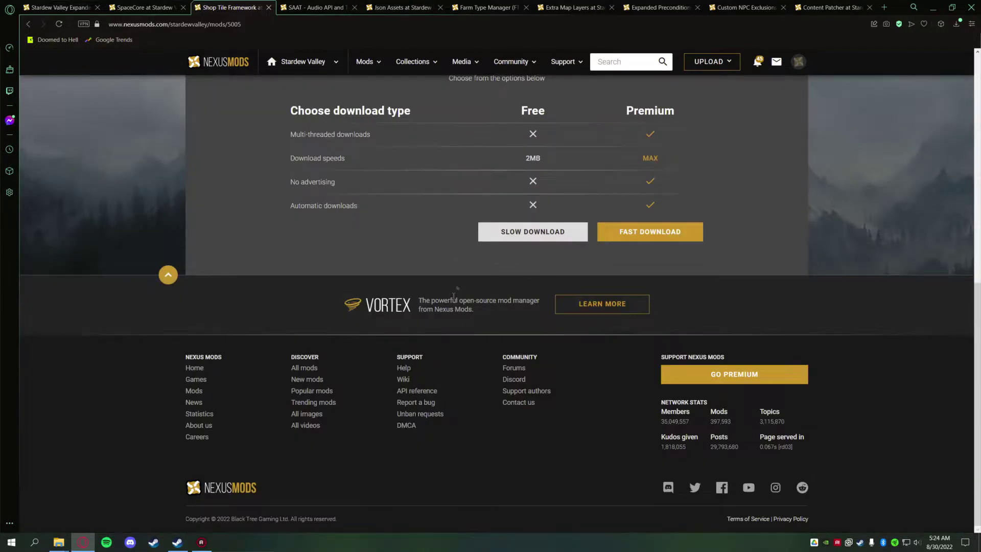
{"action": "left_click", "coordinate": [514, 233]}
{"action": "scroll", "coordinate": [409, 288], "scroll_direction": "up", "scroll_amount": 1}
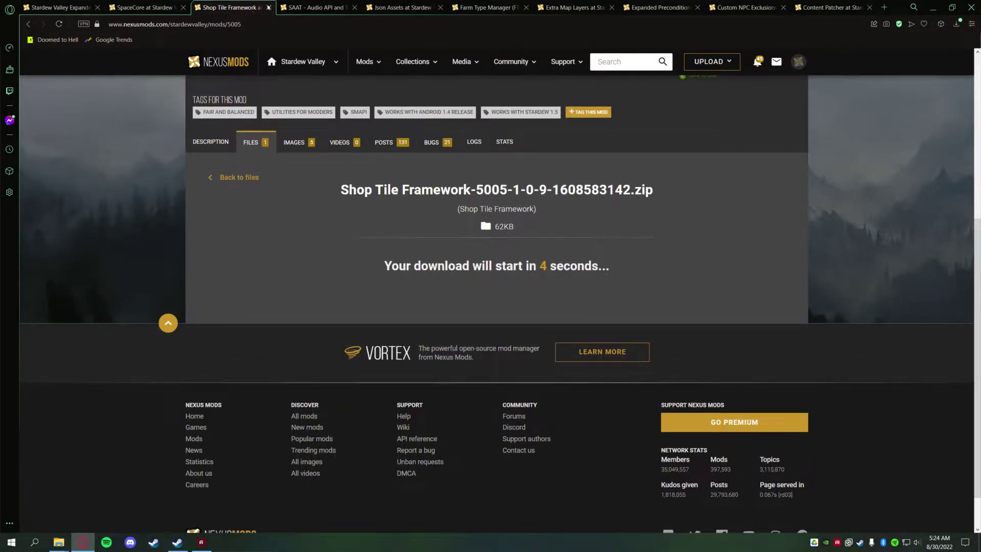
Download the SAAT 1.1.2 zip from its Files tab via slow download
{"action": "left_click", "coordinate": [334, 8]}
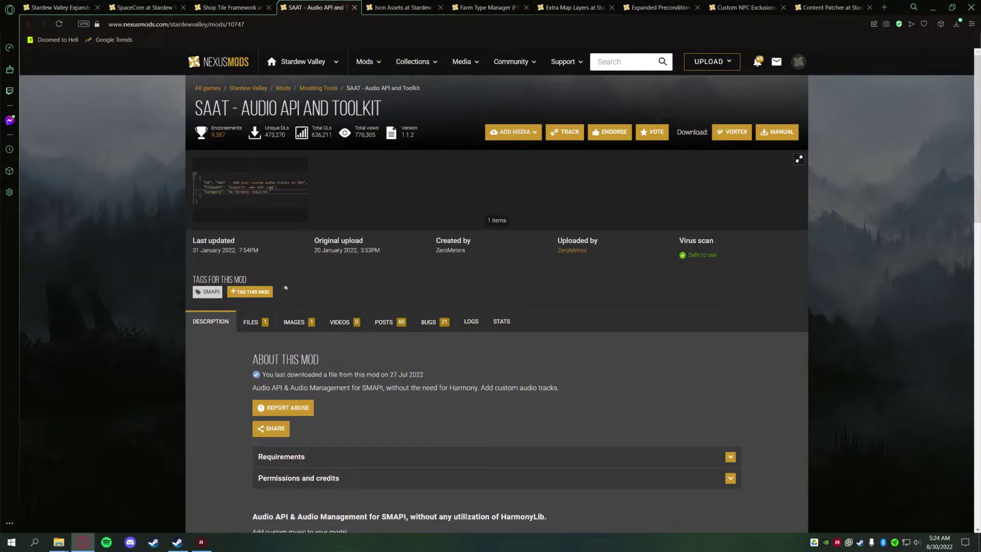
{"action": "left_click", "coordinate": [254, 328]}
{"action": "scroll", "coordinate": [409, 432], "scroll_direction": "down", "scroll_amount": 1}
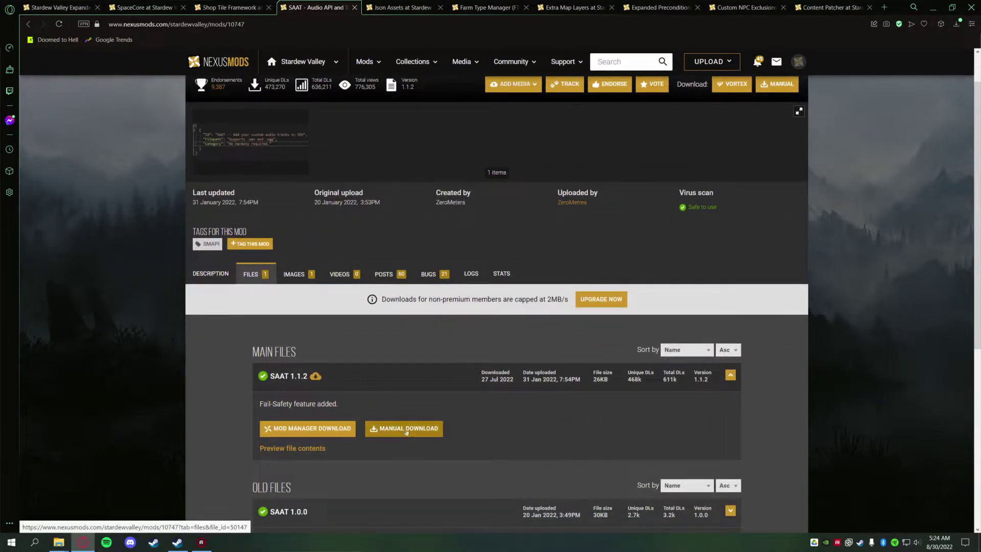
{"action": "left_click", "coordinate": [406, 430]}
{"action": "scroll", "coordinate": [511, 307], "scroll_direction": "down", "scroll_amount": 5}
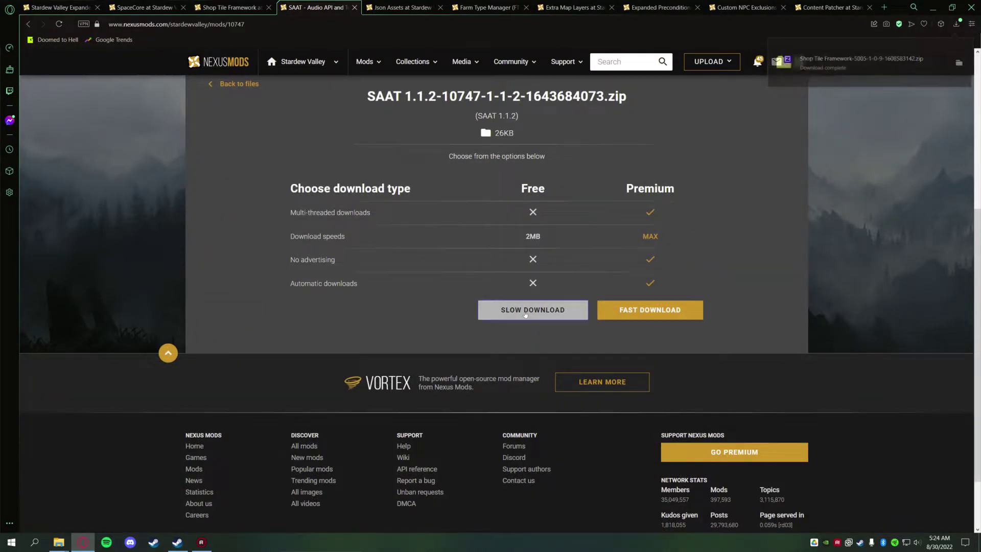
{"action": "left_click", "coordinate": [525, 313]}
Download the Json Assets 1.10.7 main file via manual slow download
{"action": "left_click", "coordinate": [404, 5]}
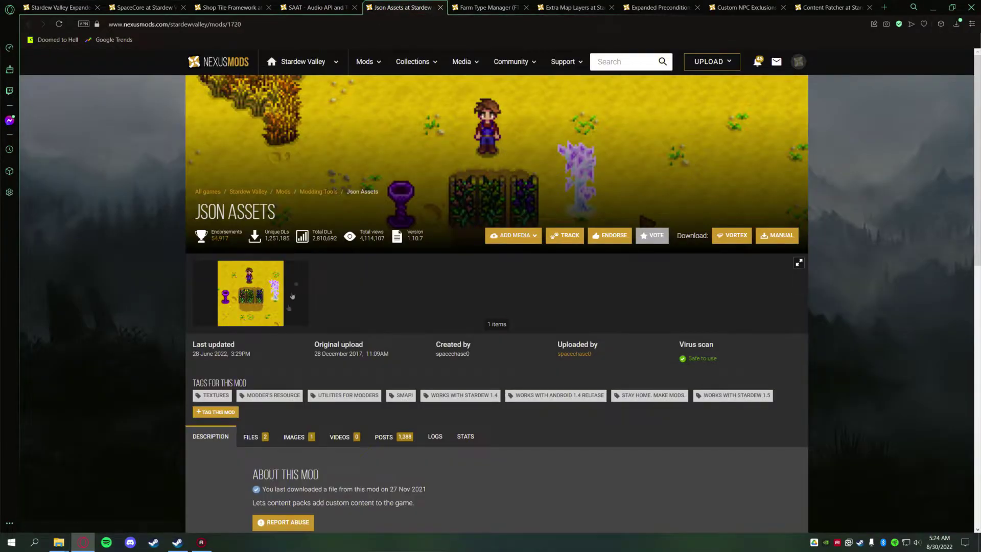
{"action": "left_click", "coordinate": [254, 437]}
{"action": "scroll", "coordinate": [362, 393], "scroll_direction": "down", "scroll_amount": 2}
{"action": "scroll", "coordinate": [362, 392], "scroll_direction": "down", "scroll_amount": 2}
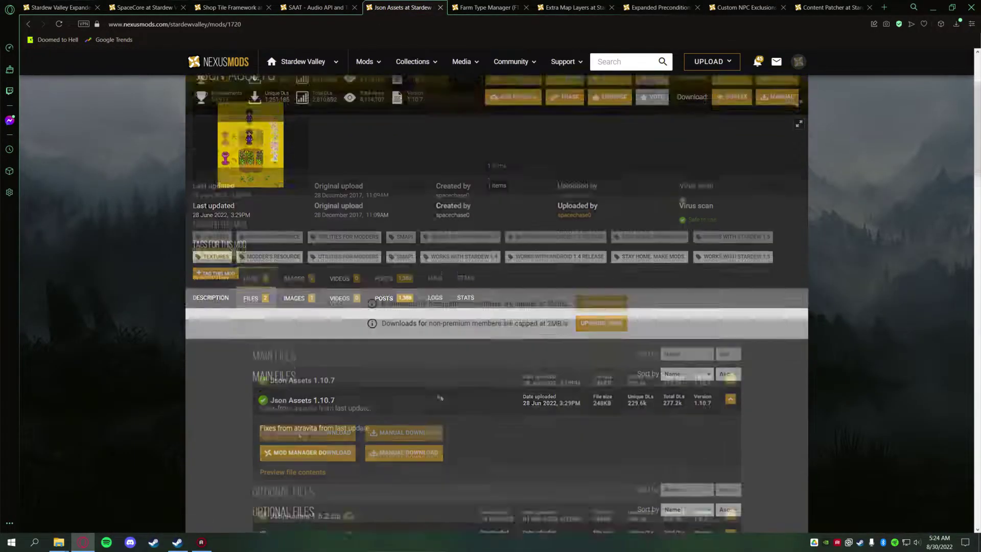
{"action": "left_click", "coordinate": [404, 400]}
{"action": "left_click", "coordinate": [406, 340]}
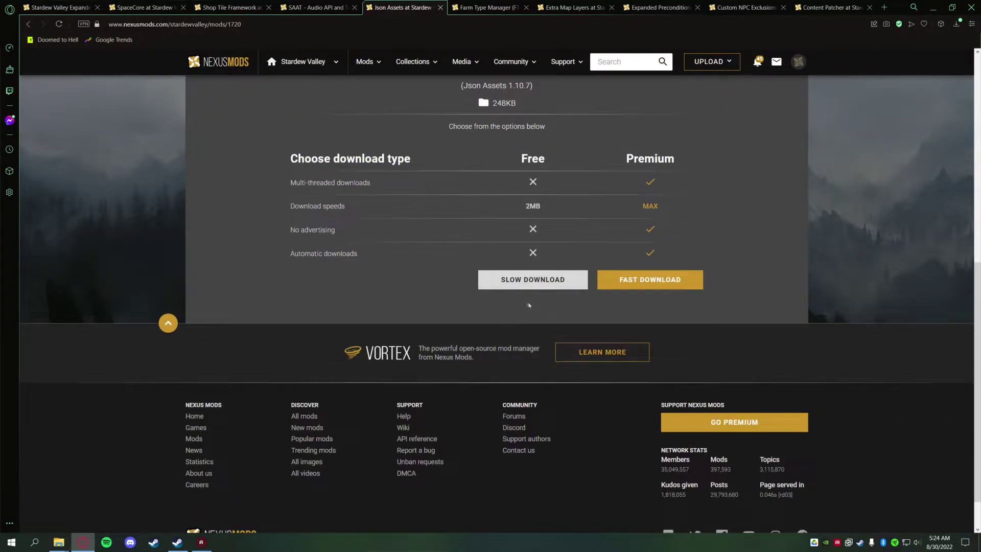
{"action": "left_click", "coordinate": [538, 287]}
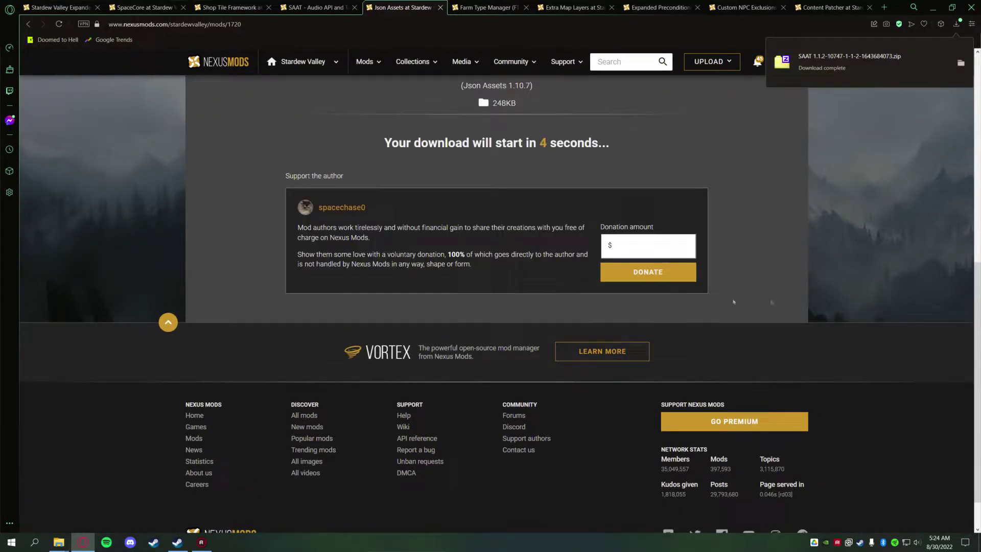
{"action": "left_click", "coordinate": [480, 7]}
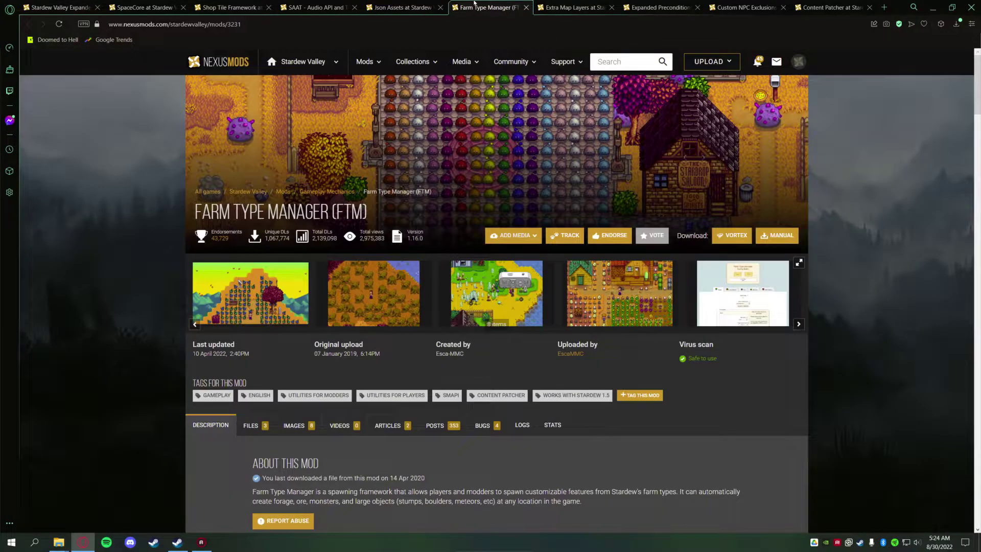
Download the Farm Type Manager zip via manual slow download
{"action": "scroll", "coordinate": [306, 307], "scroll_direction": "down", "scroll_amount": 3}
{"action": "left_click", "coordinate": [251, 282]}
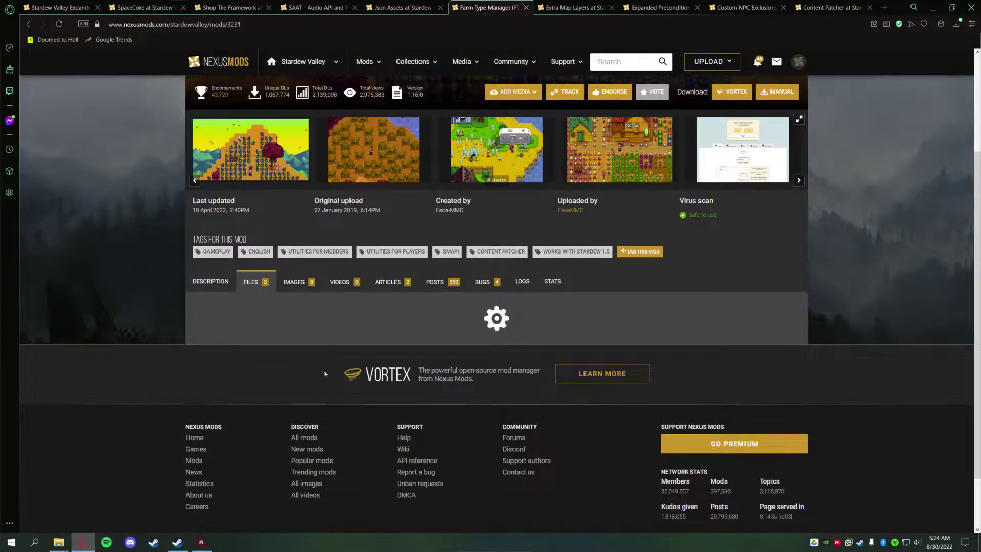
{"action": "scroll", "coordinate": [396, 404], "scroll_direction": "down", "scroll_amount": 3}
{"action": "left_click", "coordinate": [432, 362]}
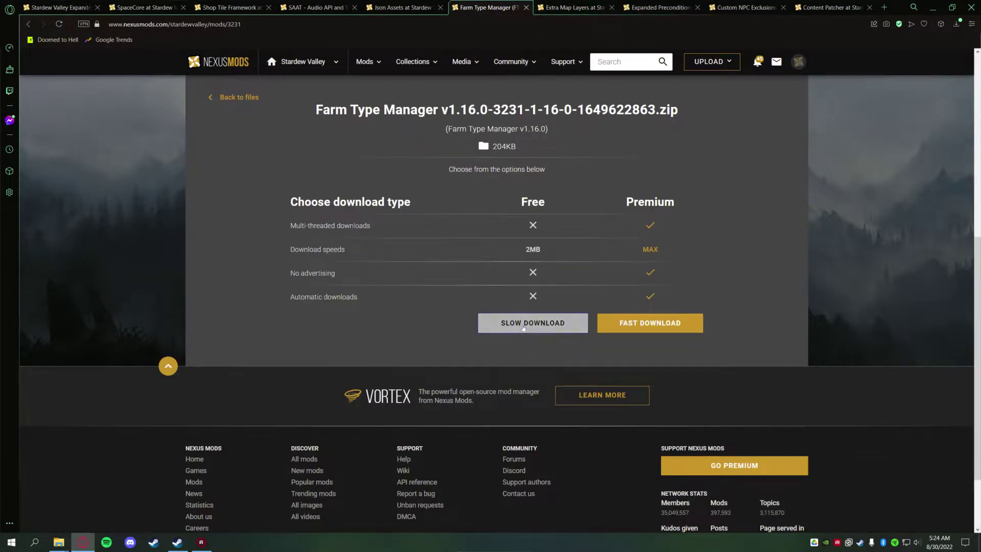
{"action": "left_click", "coordinate": [523, 328]}
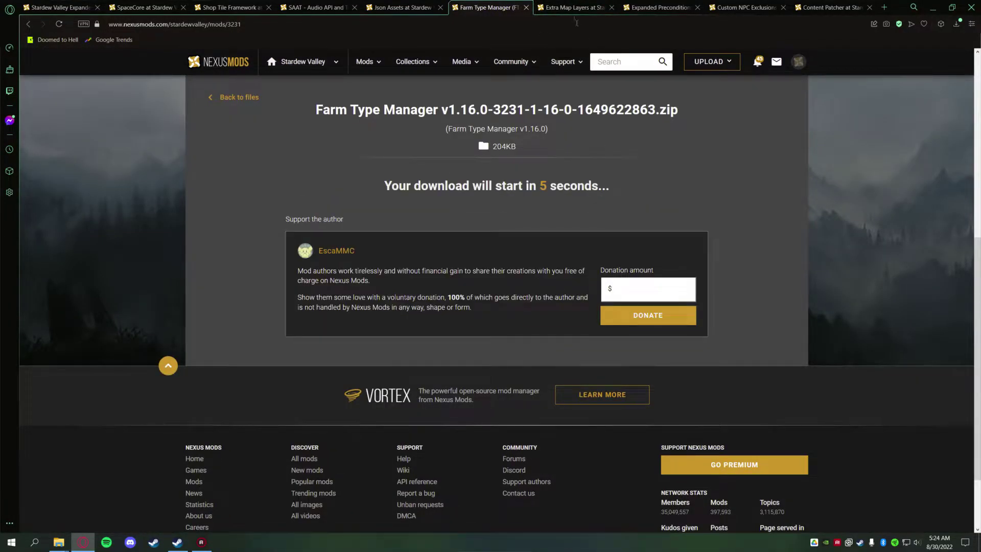
Download the Extra Map Layers zip from its Files tab via slow download
{"action": "left_click", "coordinate": [570, 5]}
{"action": "scroll", "coordinate": [513, 361], "scroll_direction": "down", "scroll_amount": 2}
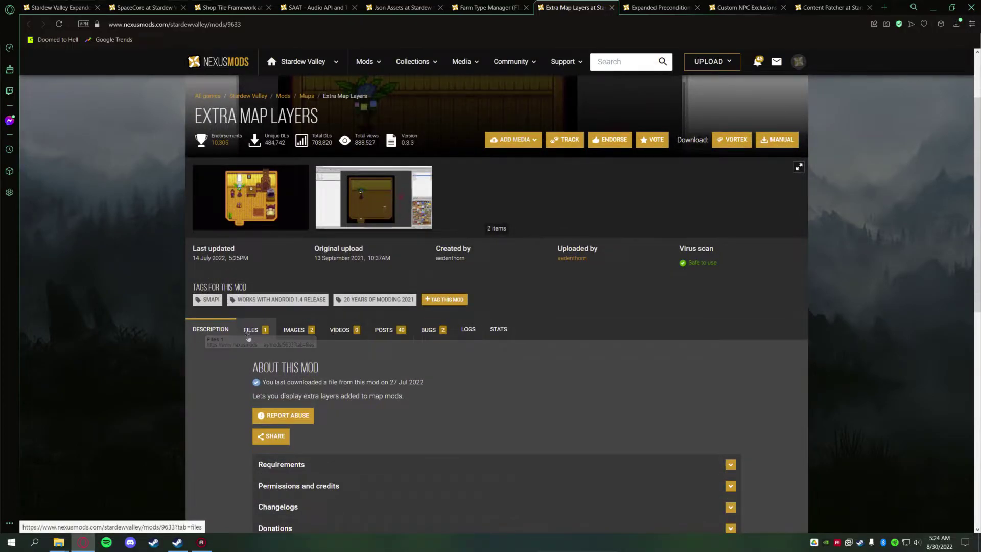
{"action": "left_click", "coordinate": [255, 330]}
{"action": "scroll", "coordinate": [409, 357], "scroll_direction": "down", "scroll_amount": 3}
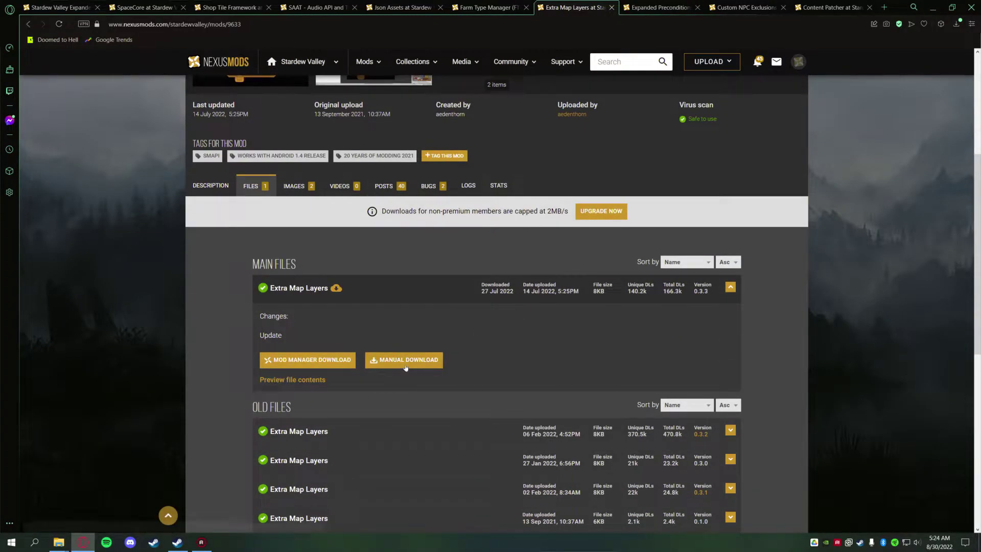
{"action": "left_click", "coordinate": [409, 365]}
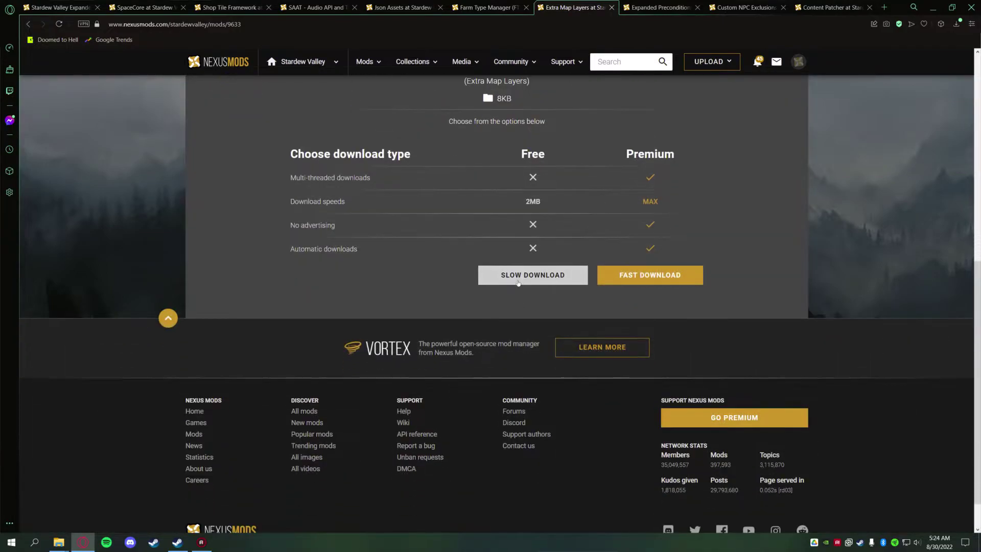
{"action": "left_click", "coordinate": [524, 276]}
{"action": "scroll", "coordinate": [541, 281], "scroll_direction": "up", "scroll_amount": 2}
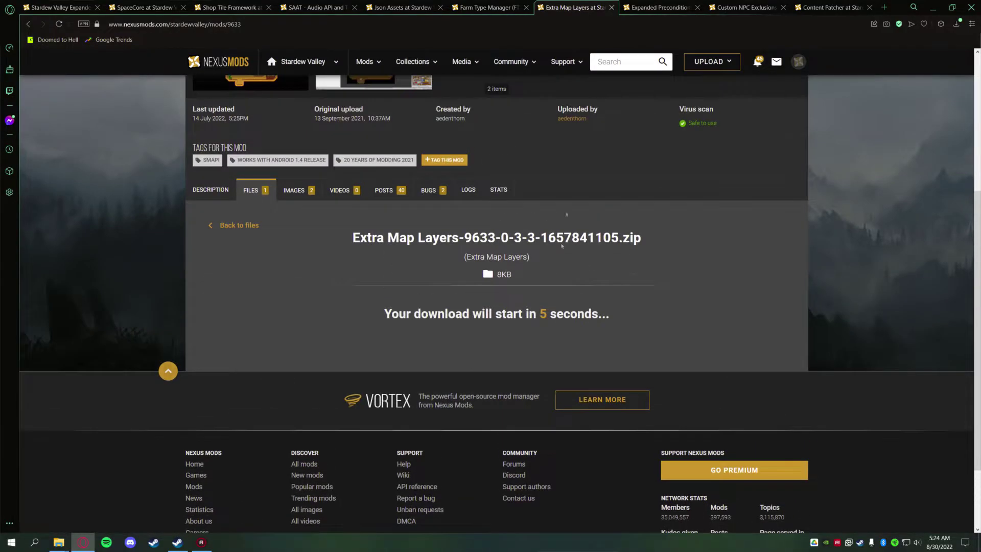
Download the Expanded Preconditions Utility zip, then show Custom NPC Exclusions' files list
{"action": "left_click", "coordinate": [657, 6]}
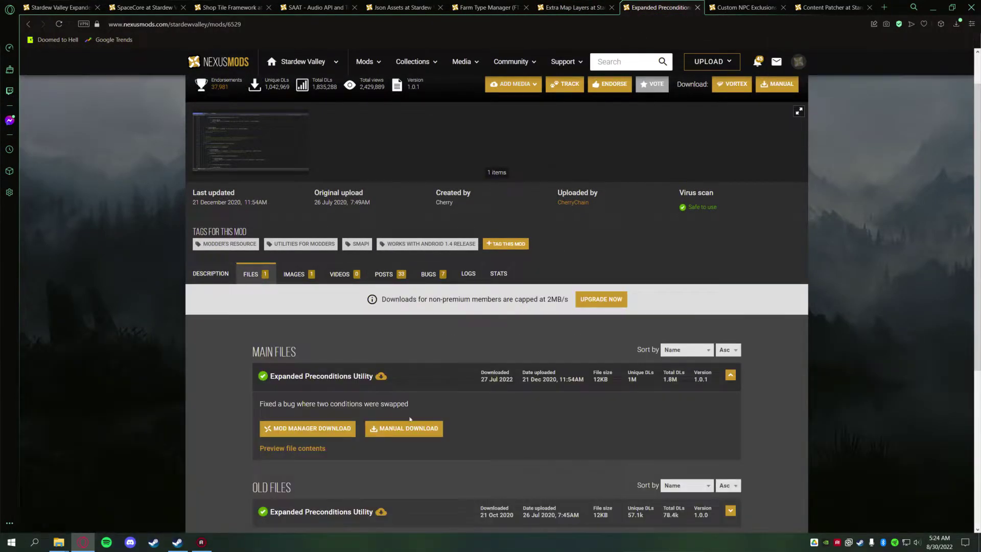
{"action": "left_click", "coordinate": [412, 429]}
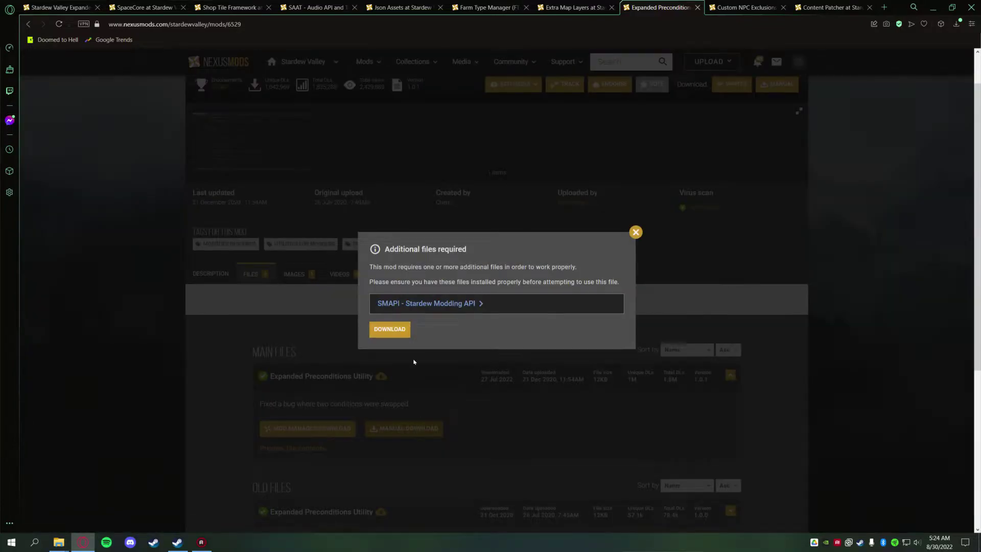
{"action": "left_click", "coordinate": [389, 329]}
{"action": "scroll", "coordinate": [460, 332], "scroll_direction": "down", "scroll_amount": 5}
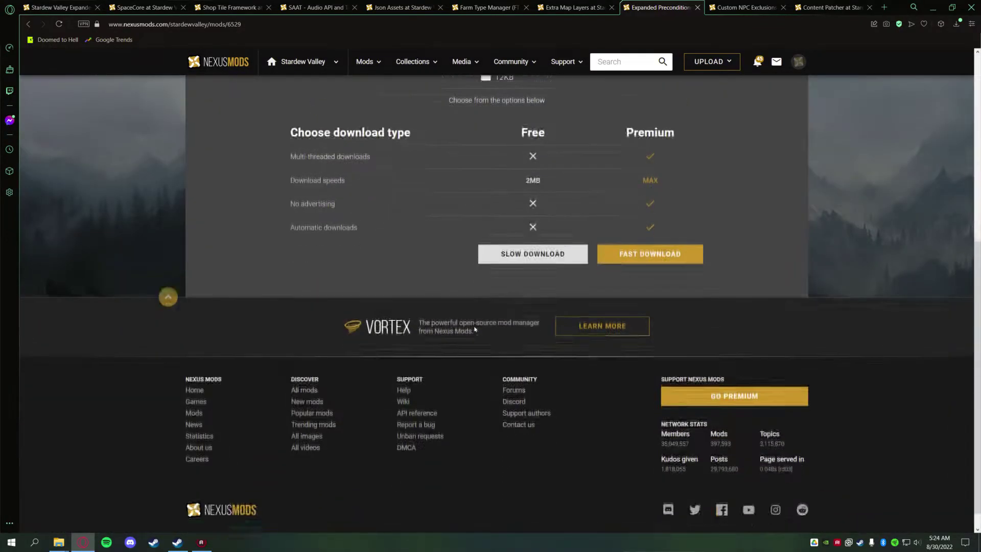
{"action": "left_click", "coordinate": [515, 327]}
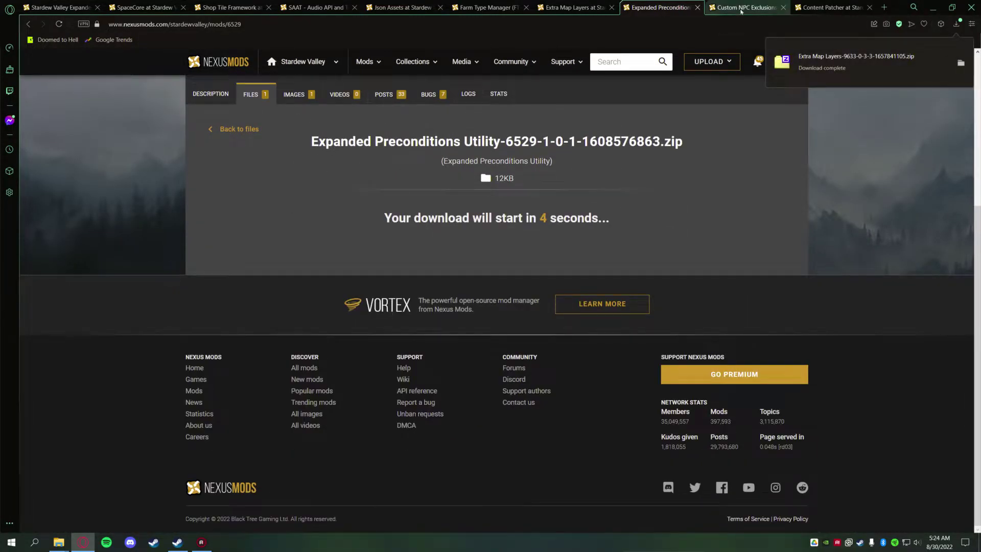
{"action": "key", "text": "ctrl+Tab"}
{"action": "left_click", "coordinate": [256, 425]}
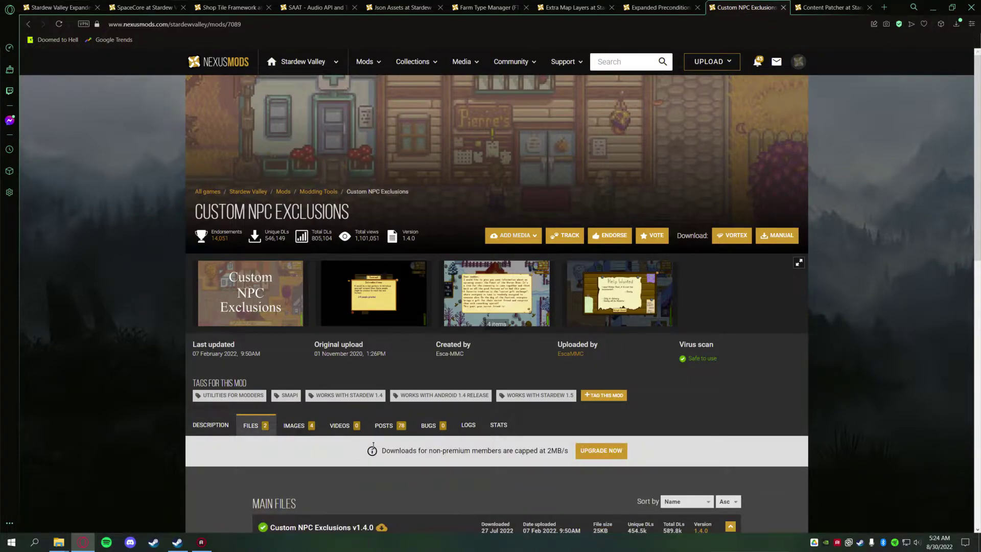
Download the Custom NPC Exclusions zip via manual slow download
{"action": "scroll", "coordinate": [409, 472], "scroll_direction": "down", "scroll_amount": 3}
{"action": "left_click", "coordinate": [408, 472]}
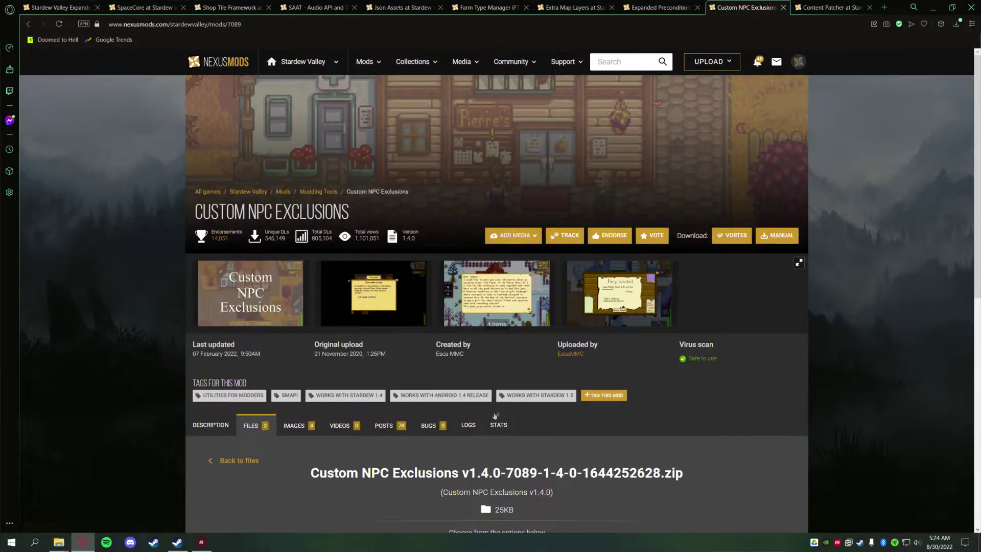
{"action": "scroll", "coordinate": [460, 390], "scroll_direction": "down", "scroll_amount": 5}
{"action": "left_click", "coordinate": [493, 233]}
{"action": "scroll", "coordinate": [498, 283], "scroll_direction": "up", "scroll_amount": 1}
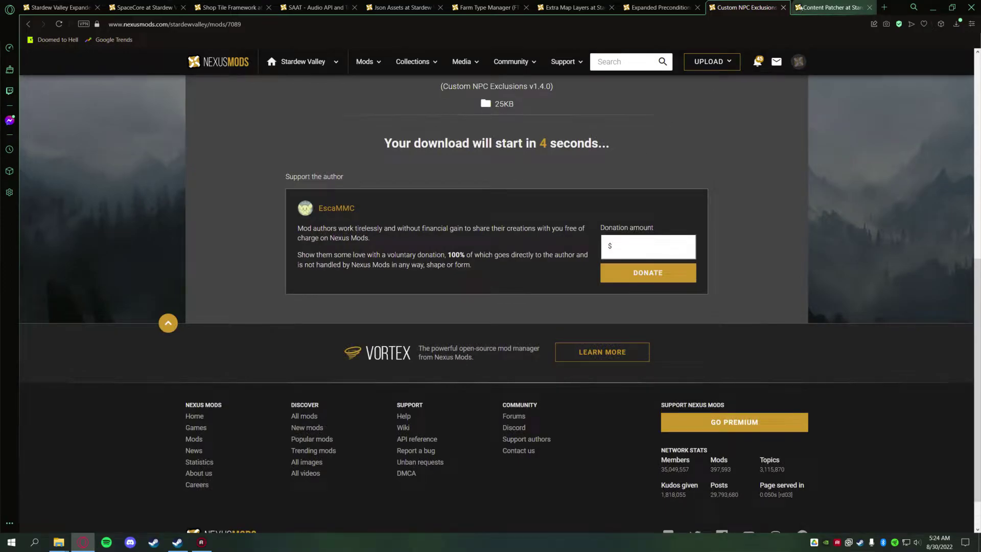
Download the Content Patcher 1.28.1 main file via manual slow download
{"action": "left_click", "coordinate": [801, 7]}
{"action": "scroll", "coordinate": [261, 200], "scroll_direction": "down", "scroll_amount": 3}
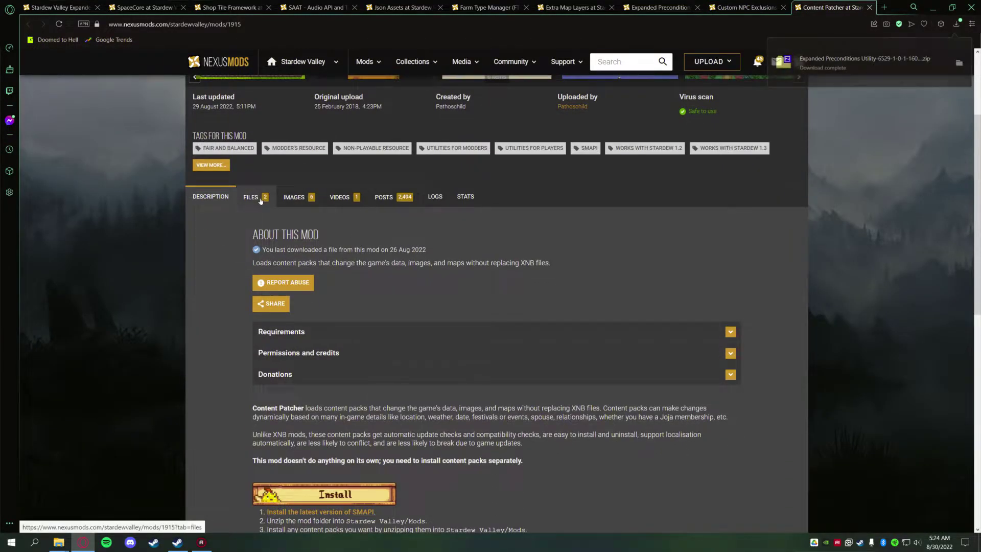
{"action": "left_click", "coordinate": [261, 201]}
{"action": "scroll", "coordinate": [409, 256], "scroll_direction": "down", "scroll_amount": 2}
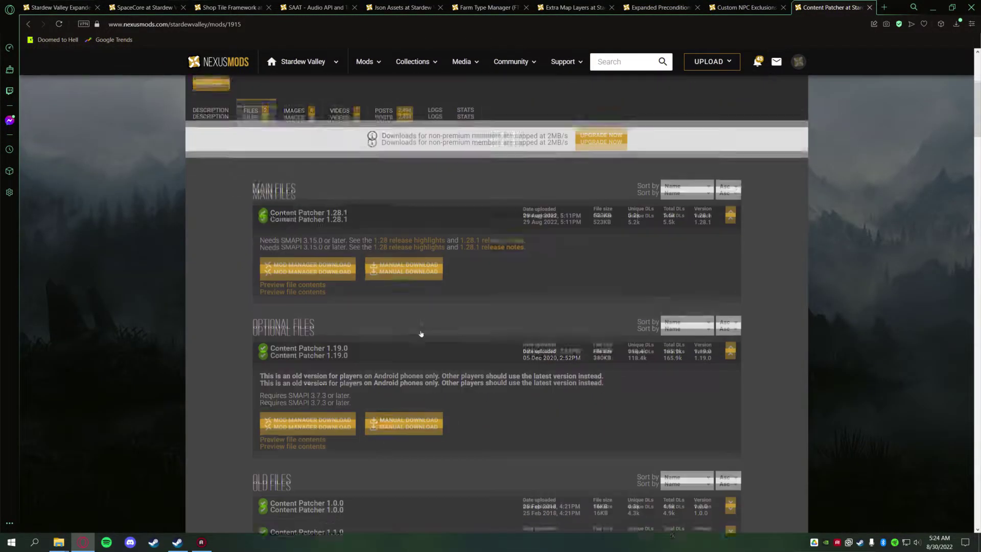
{"action": "left_click", "coordinate": [402, 258]}
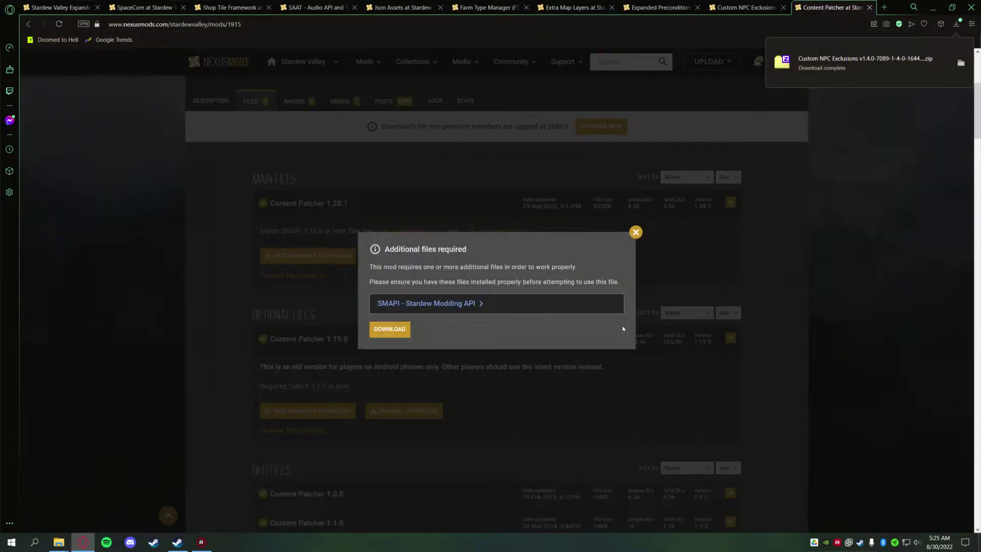
{"action": "left_click", "coordinate": [393, 323]}
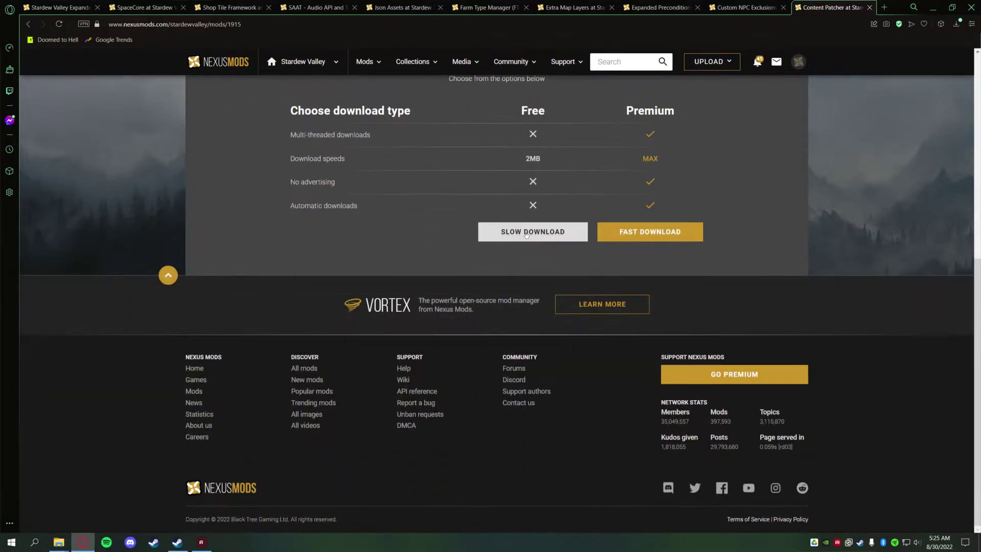
{"action": "left_click", "coordinate": [527, 232]}
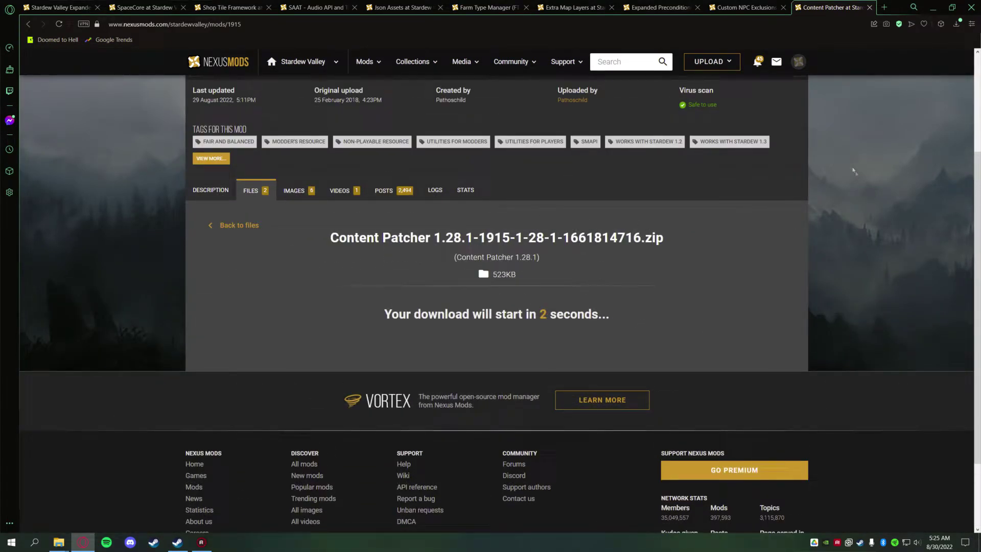
Confirm all mod zips are listed in the browser Downloads panel, then move the browser aside
{"action": "left_click", "coordinate": [957, 27]}
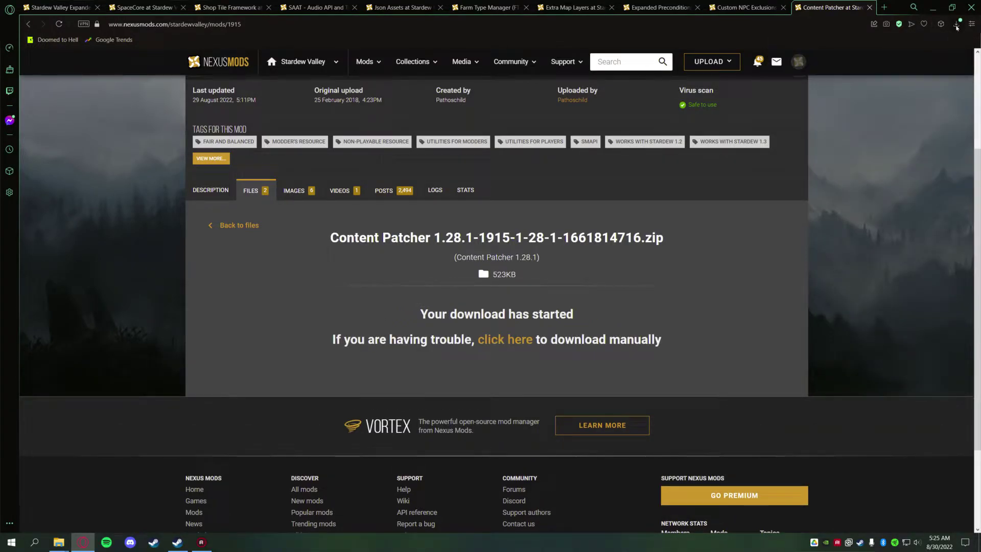
{"action": "left_click", "coordinate": [956, 26]}
{"action": "left_click_drag", "start_coordinate": [904, 4], "coordinate": [868, 51]}
Open the downloaded Content Patcher 1.28.1 zip from the Downloads folder in 7-Zip
{"action": "left_click", "coordinate": [863, 60]}
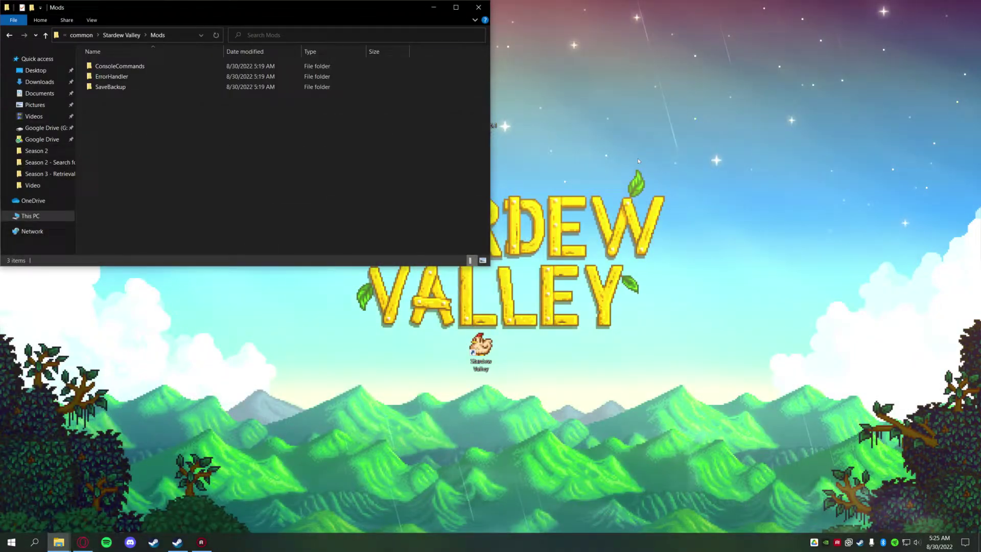
{"action": "left_click_drag", "start_coordinate": [241, 15], "coordinate": [449, 113]}
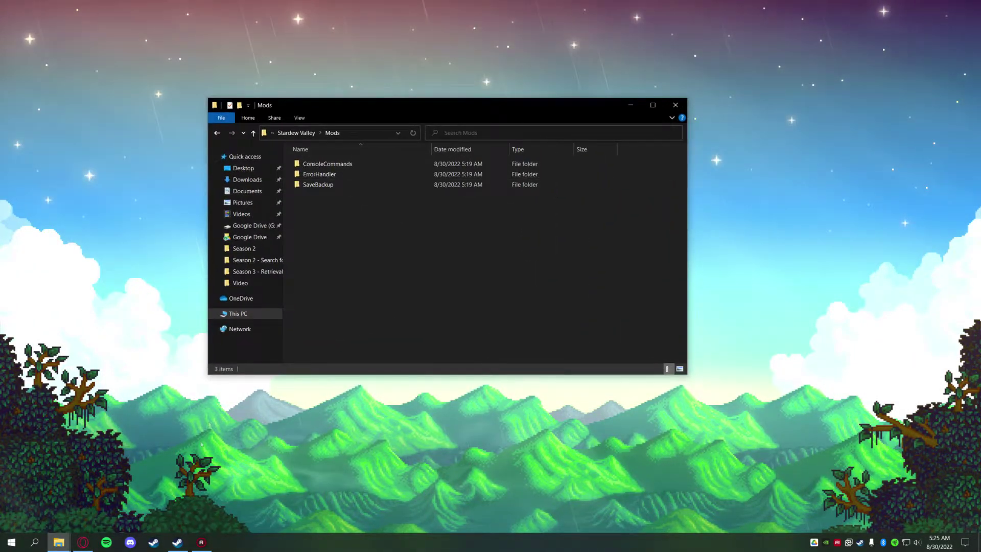
{"action": "left_click", "coordinate": [247, 180]}
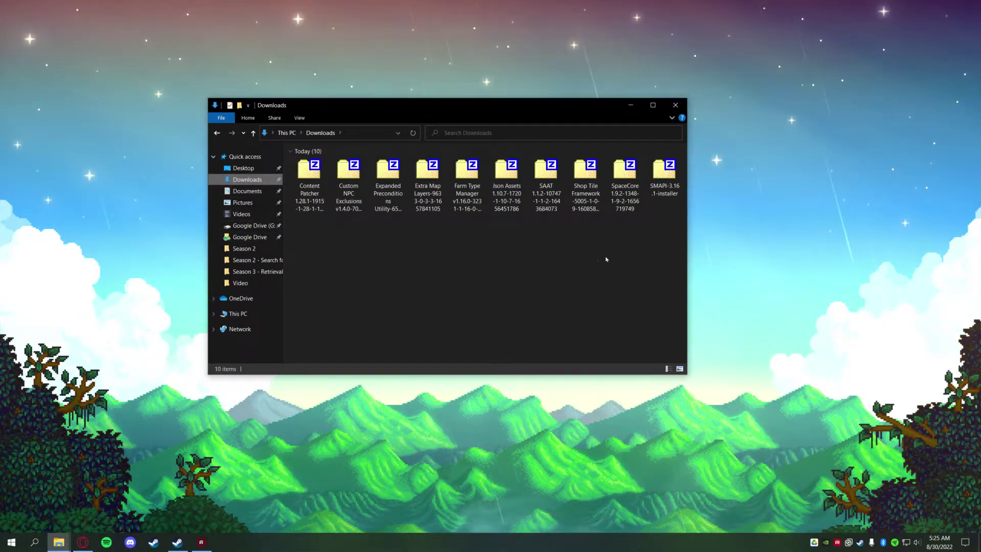
{"action": "left_click_drag", "start_coordinate": [633, 241], "coordinate": [315, 167]}
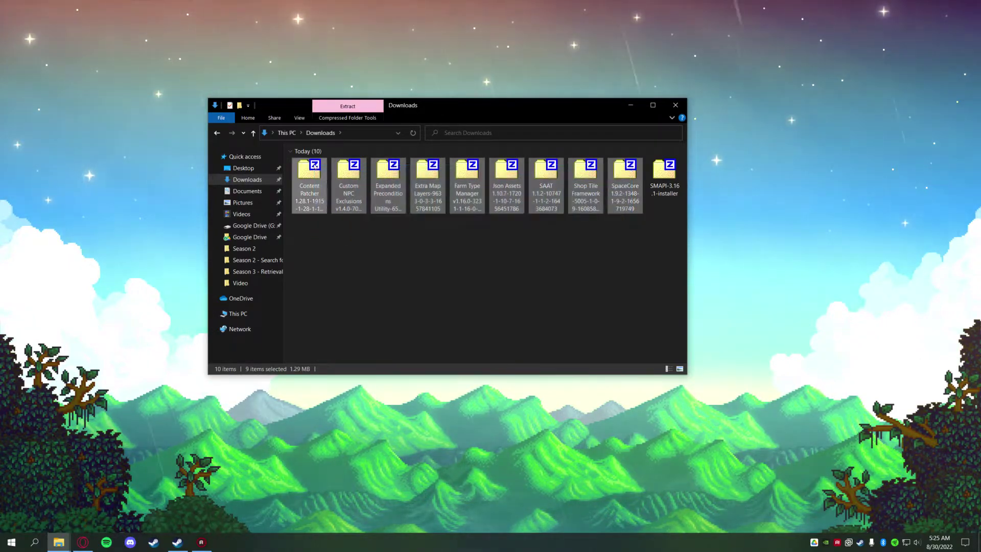
{"action": "left_click", "coordinate": [315, 179]}
{"action": "double_click", "coordinate": [315, 185]}
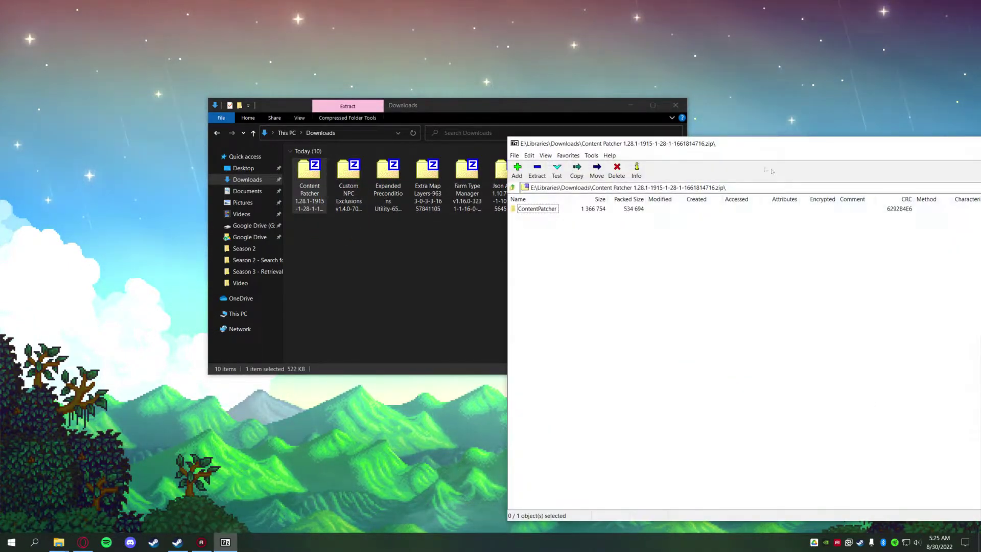
Move 7-Zip right, dock Explorer top-left, and open Stardew Valley's local files through Steam
{"action": "left_click_drag", "start_coordinate": [673, 148], "coordinate": [734, 112]}
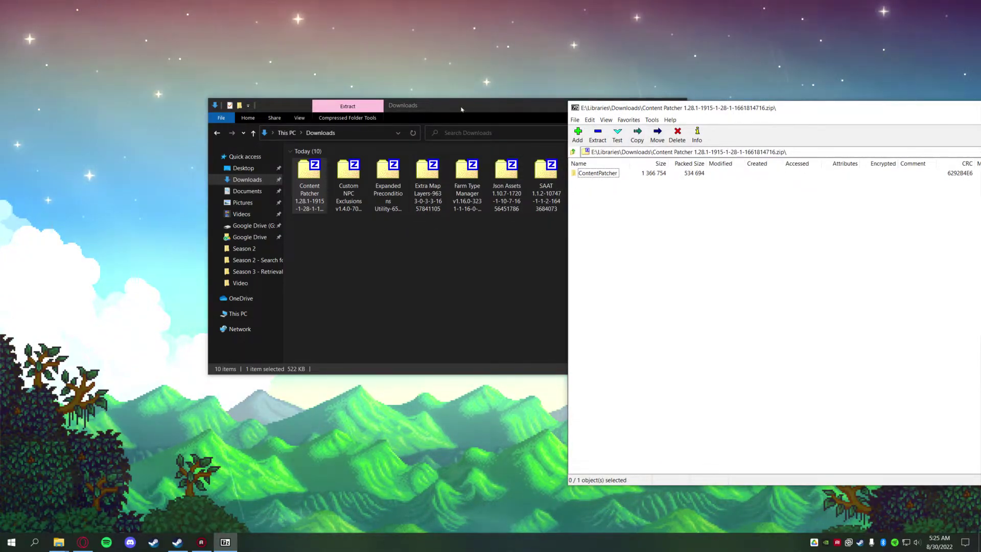
{"action": "left_click_drag", "start_coordinate": [485, 105], "coordinate": [2, 1]}
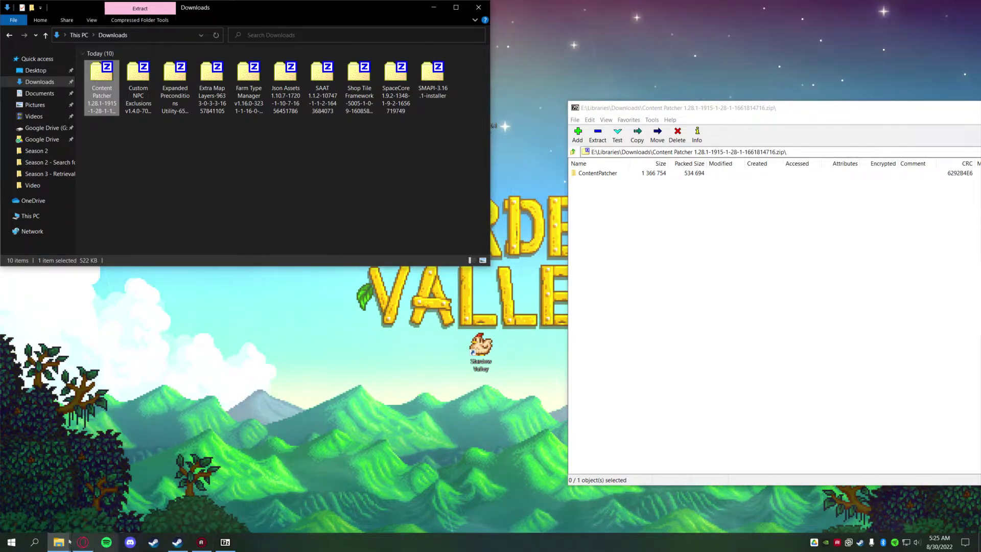
{"action": "mouse_move", "coordinate": [57, 547]}
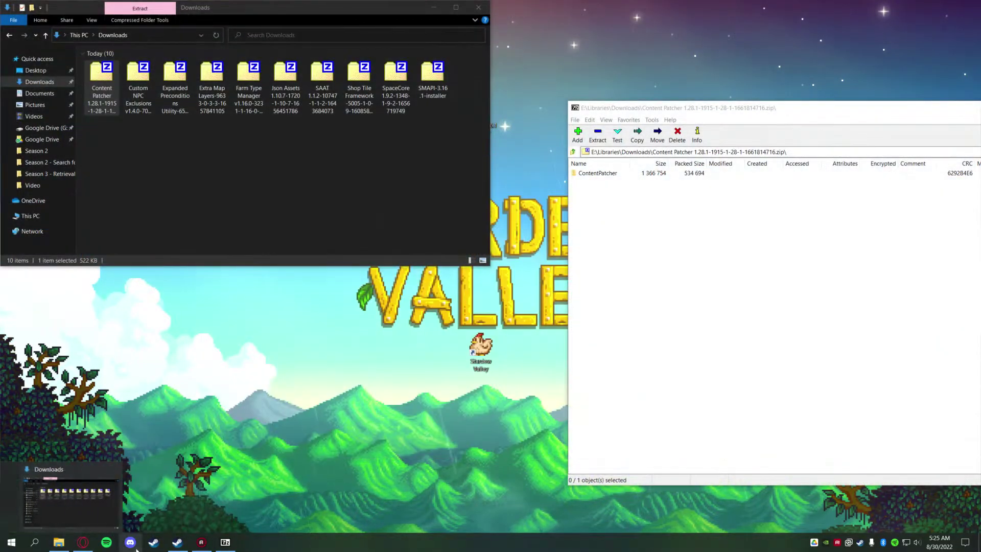
{"action": "left_click", "coordinate": [177, 542]}
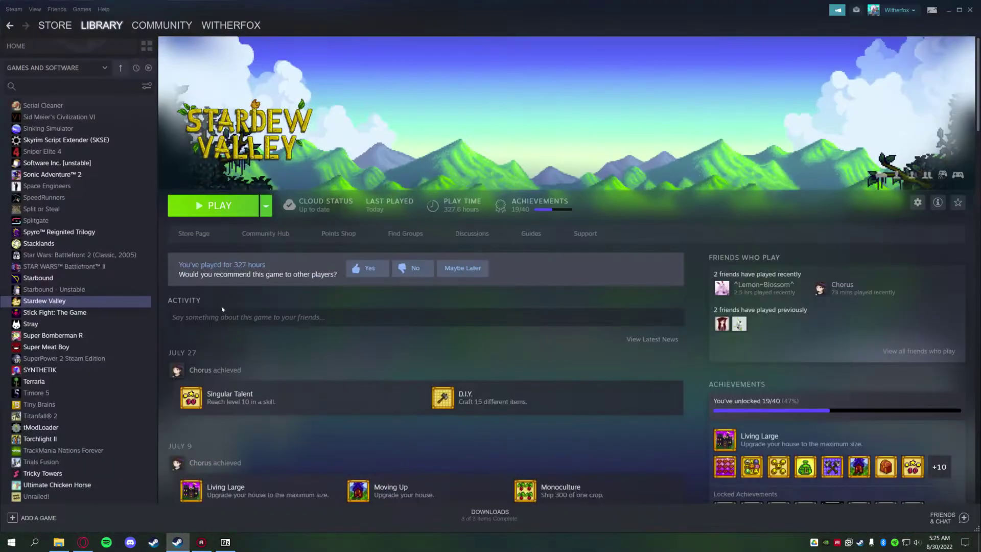
{"action": "right_click", "coordinate": [64, 302]}
{"action": "mouse_move", "coordinate": [106, 350]}
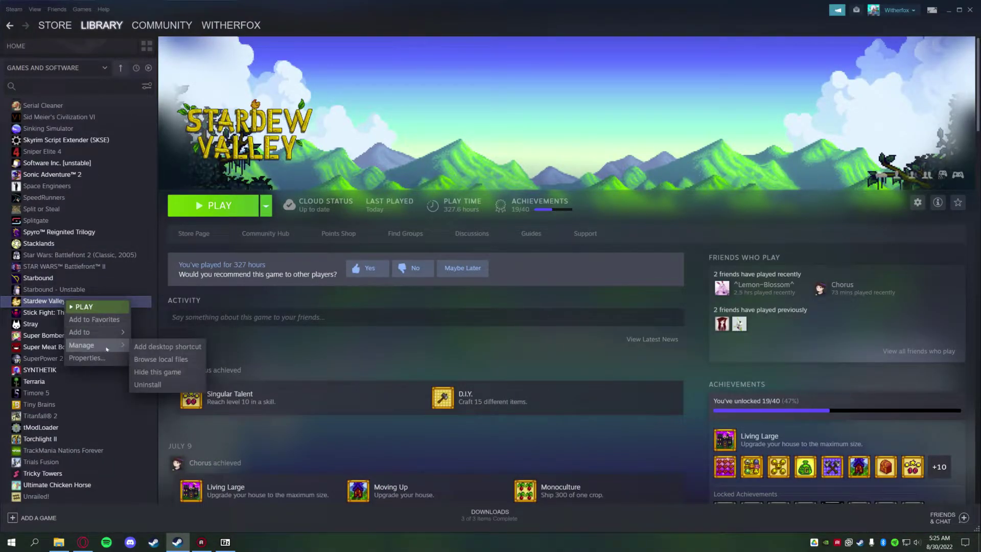
{"action": "left_click", "coordinate": [158, 360]}
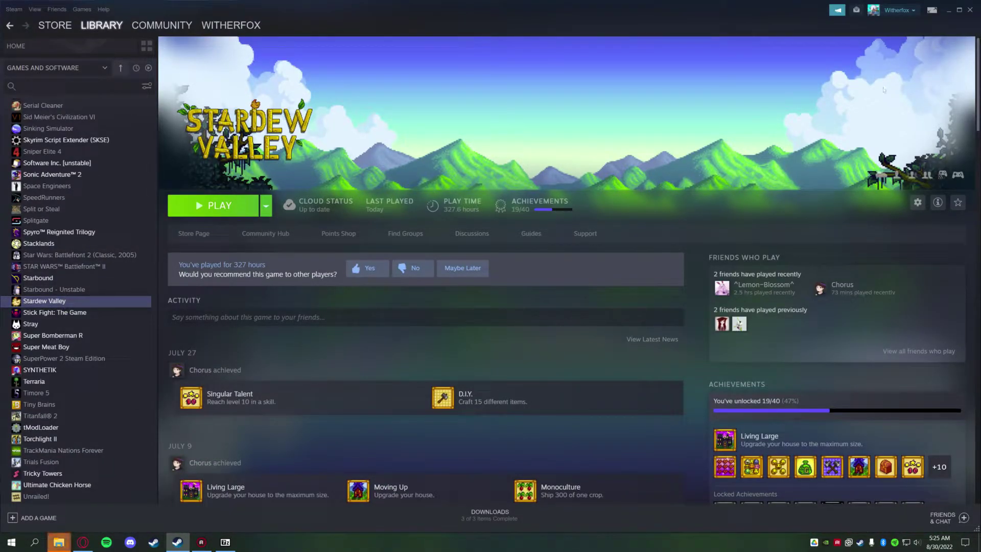
{"action": "left_click", "coordinate": [949, 11]}
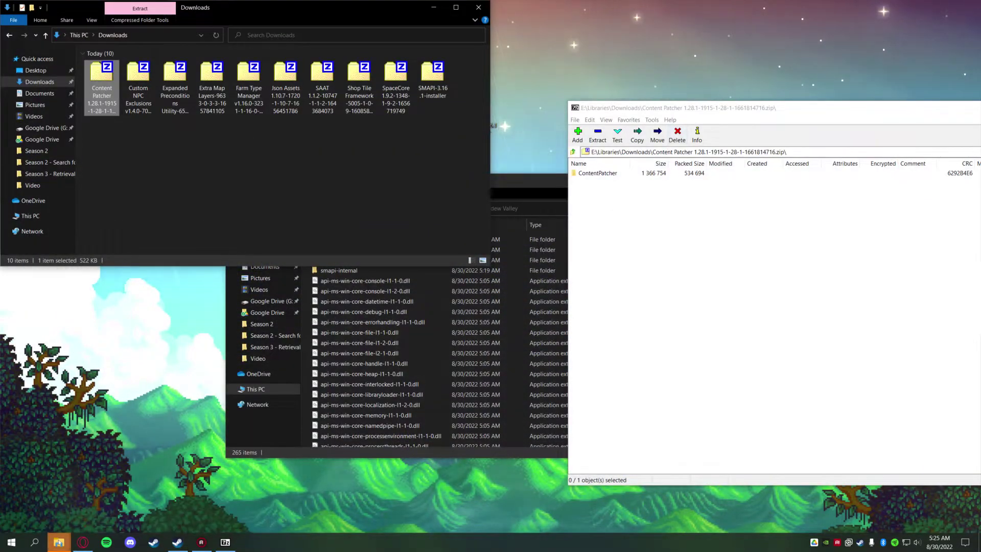
Dock the Stardew Valley folder in the bottom-left quarter and open its Mods folder
{"action": "mouse_move", "coordinate": [58, 542]}
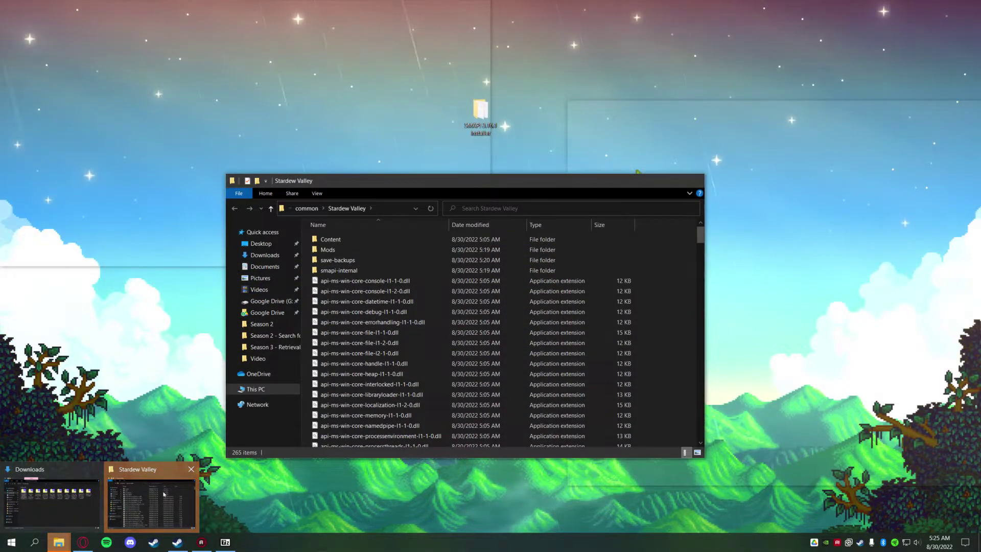
{"action": "left_click", "coordinate": [156, 494]}
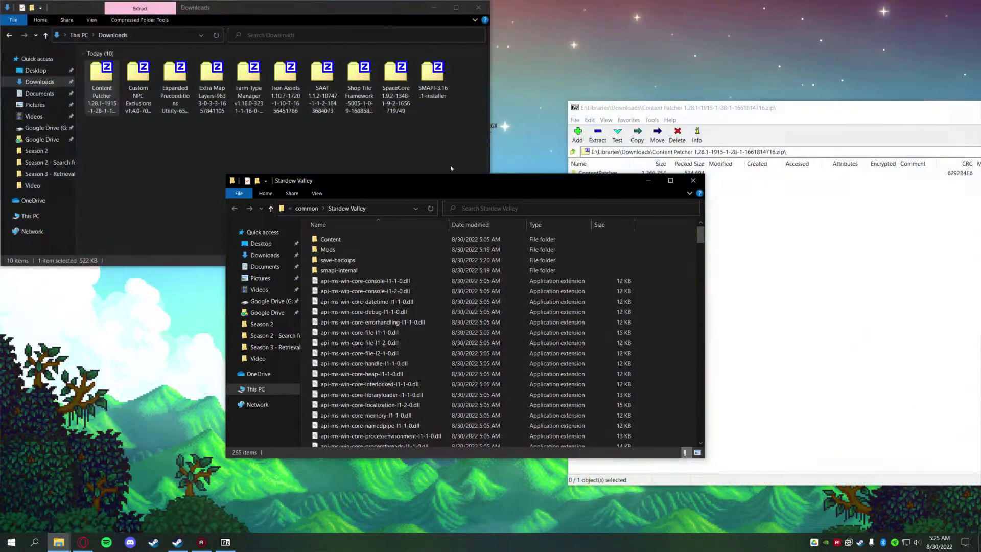
{"action": "left_click_drag", "start_coordinate": [471, 186], "coordinate": [1, 532]}
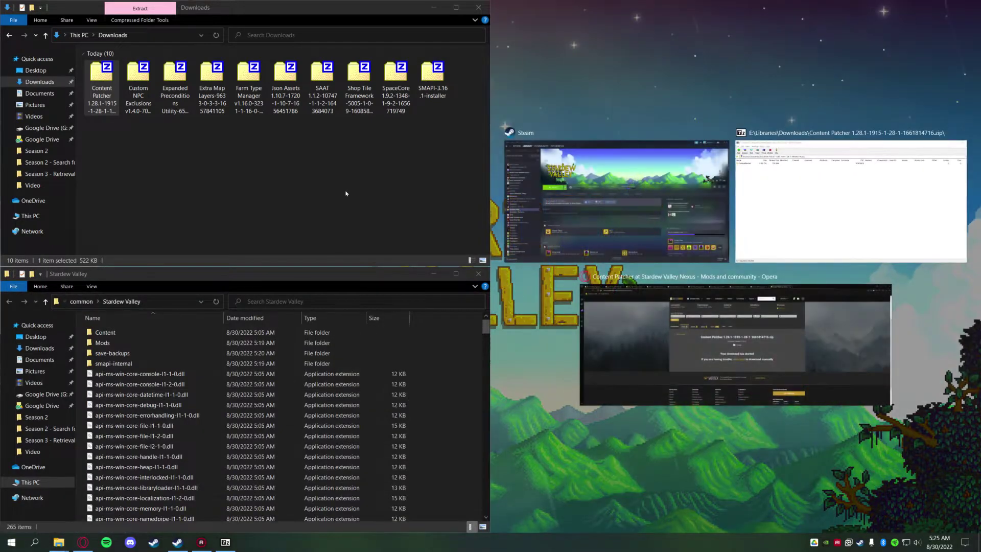
{"action": "left_click", "coordinate": [346, 193]}
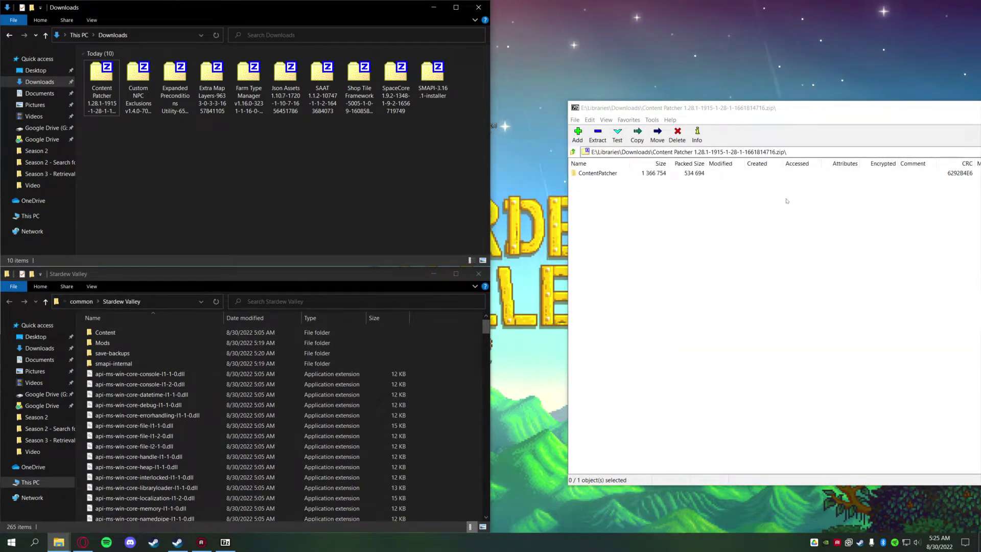
{"action": "double_click", "coordinate": [140, 344]}
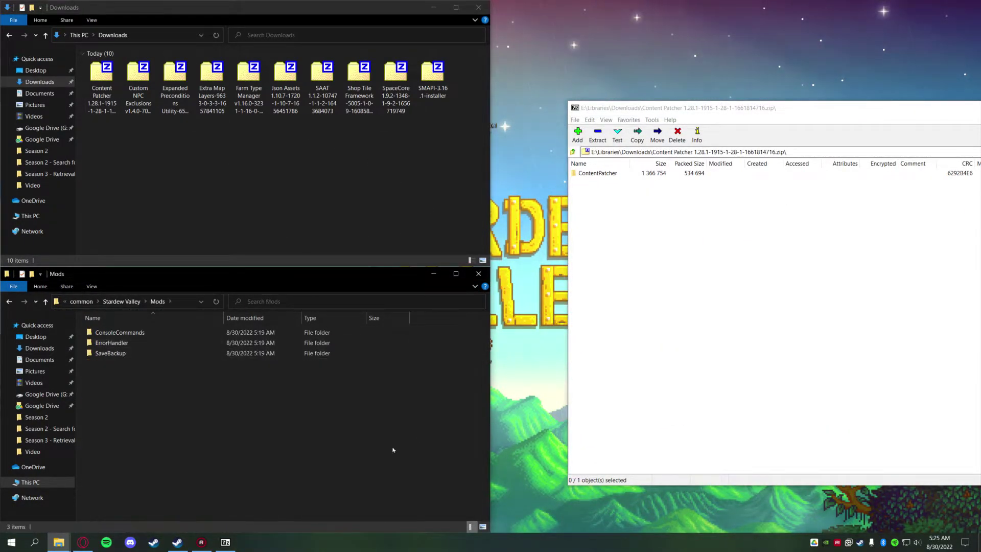
Copy the ContentPatcher and CustomNPCExclusions folders from their archives into the Mods folder
{"action": "left_click_drag", "start_coordinate": [598, 173], "coordinate": [489, 253]}
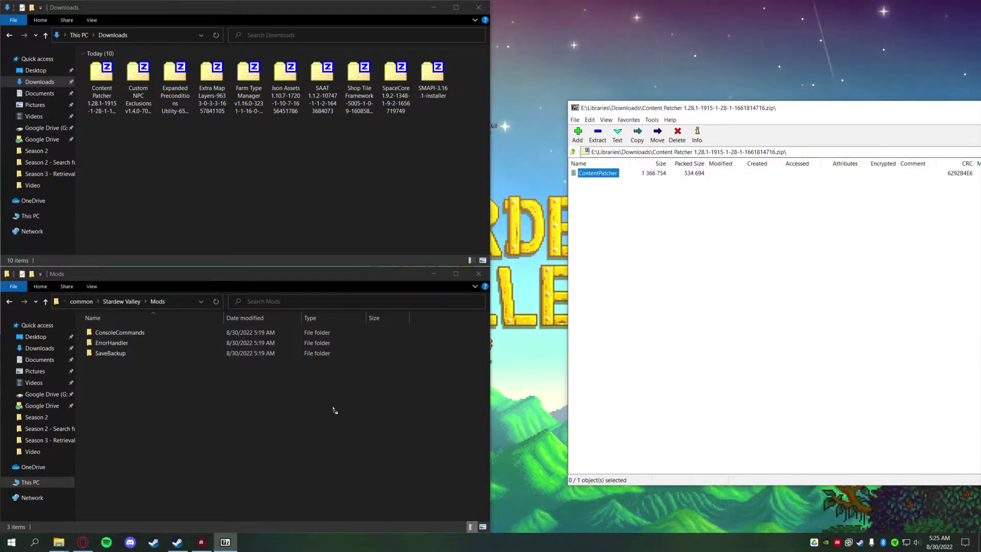
{"action": "left_click_drag", "start_coordinate": [335, 411], "coordinate": [329, 412]}
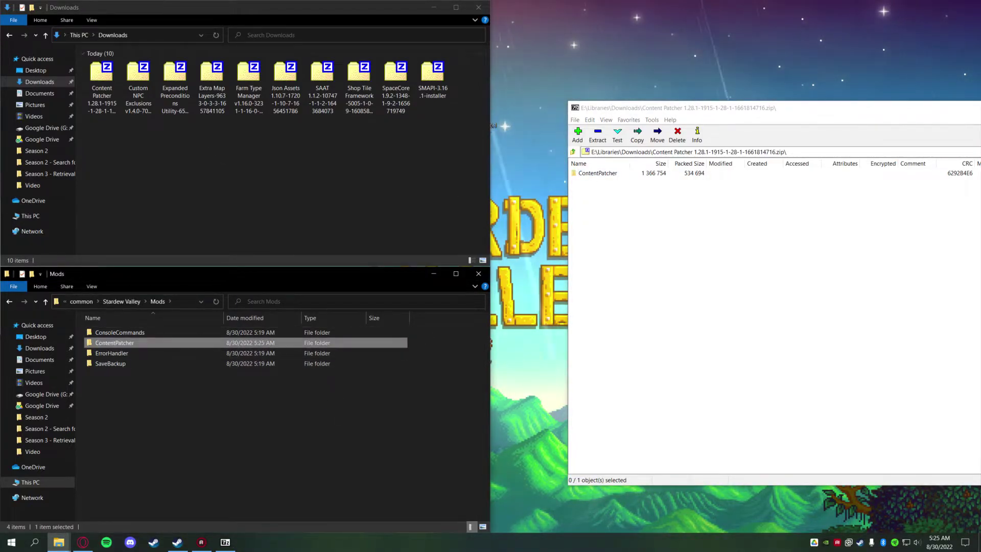
{"action": "key", "text": "alt+F4"}
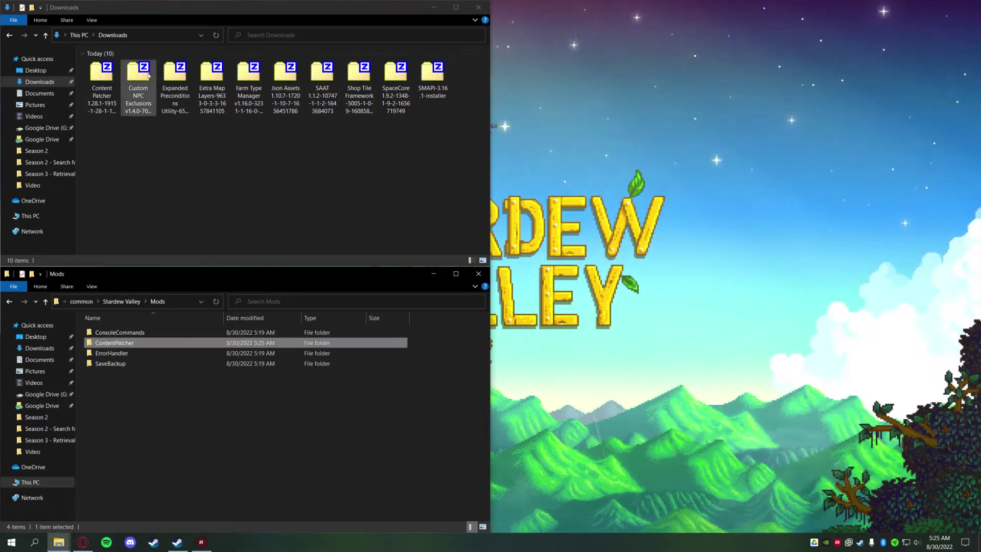
{"action": "double_click", "coordinate": [138, 87]}
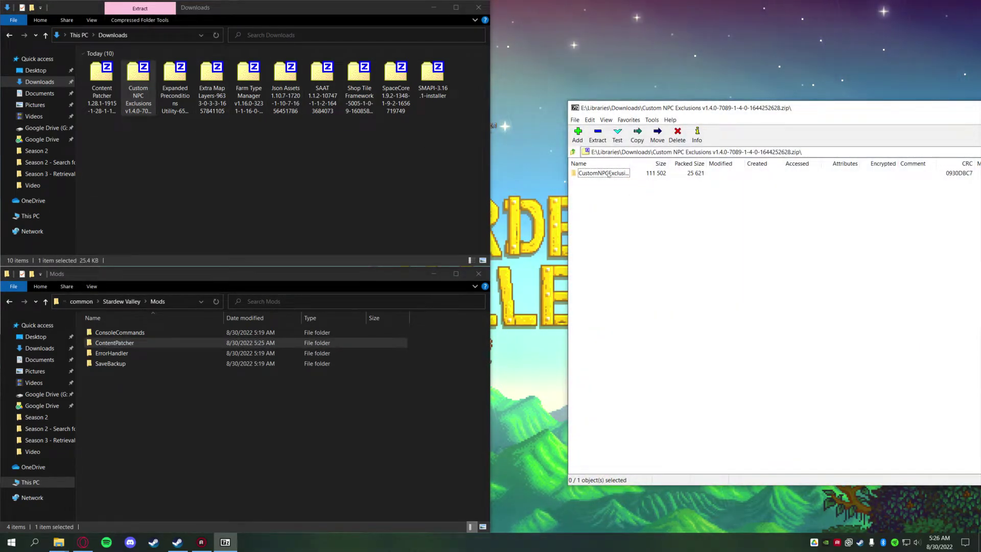
{"action": "left_click", "coordinate": [603, 174]}
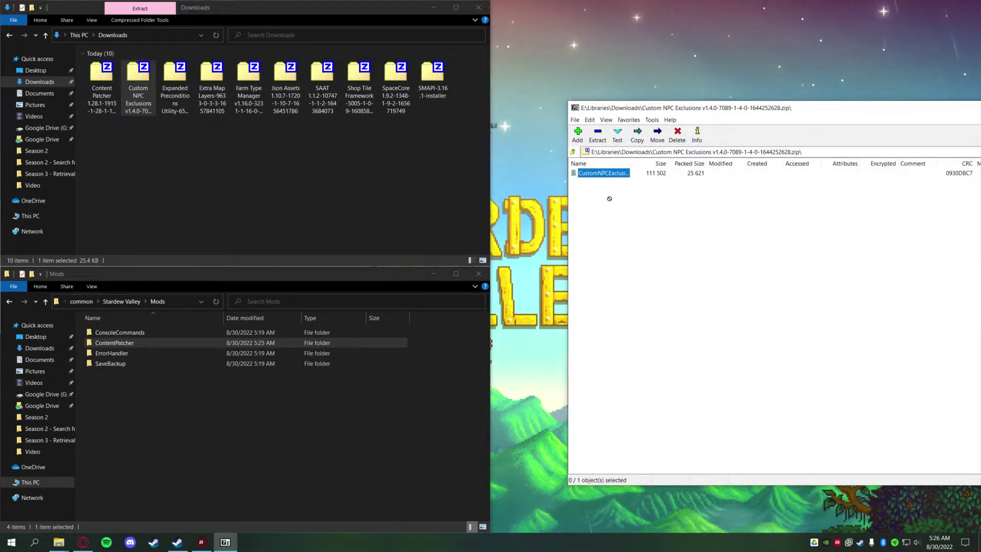
{"action": "left_click_drag", "start_coordinate": [488, 256], "coordinate": [185, 422]}
{"action": "left_click_drag", "start_coordinate": [236, 445], "coordinate": [245, 462]}
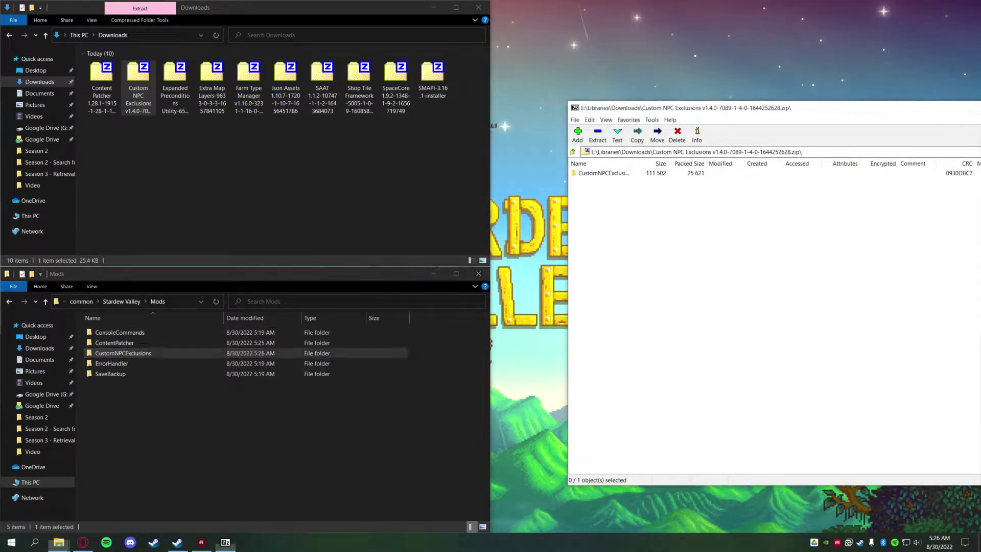
{"action": "key", "text": "alt+F4"}
Copy ExpandedPreconditionsUtility, ExtraMapLayers and FarmTypeManager from their archives into the Mods folder
{"action": "double_click", "coordinate": [175, 87]}
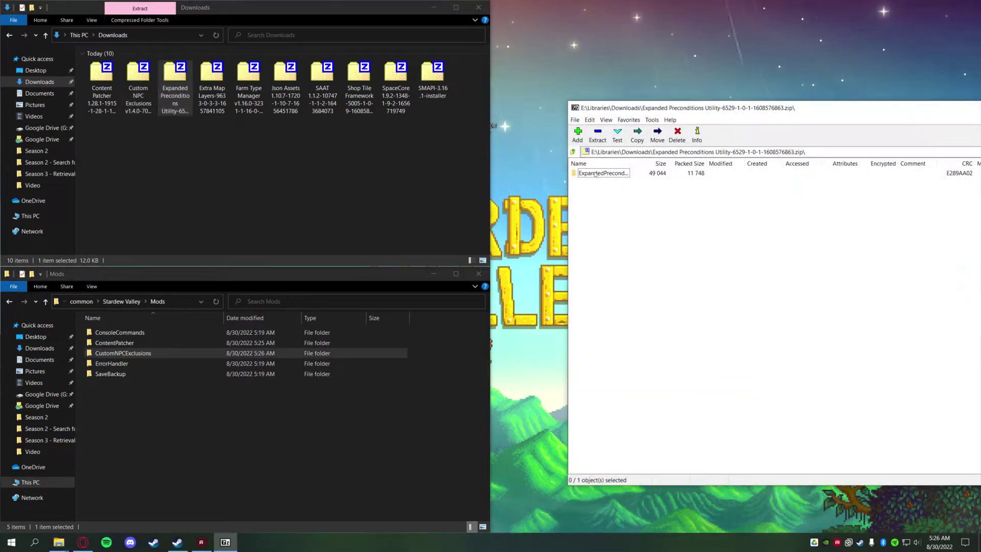
{"action": "left_click_drag", "start_coordinate": [264, 443], "coordinate": [263, 444]}
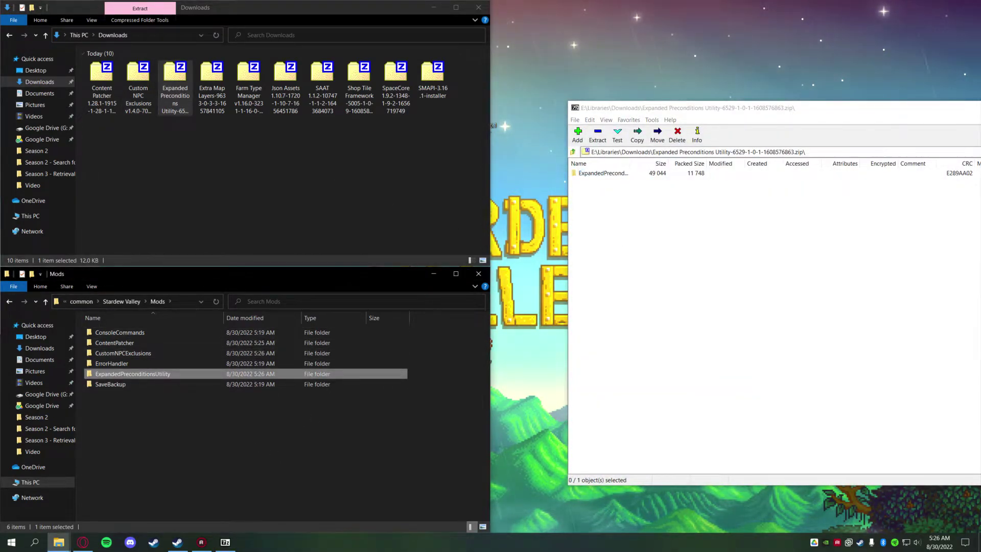
{"action": "key", "text": "alt+F4"}
{"action": "double_click", "coordinate": [212, 86]}
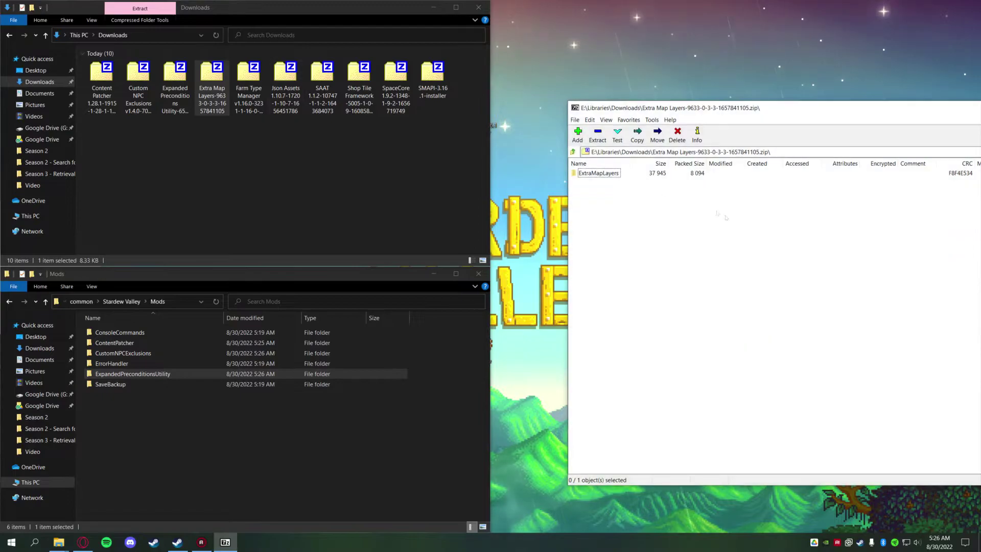
{"action": "left_click_drag", "start_coordinate": [569, 207], "coordinate": [254, 445]}
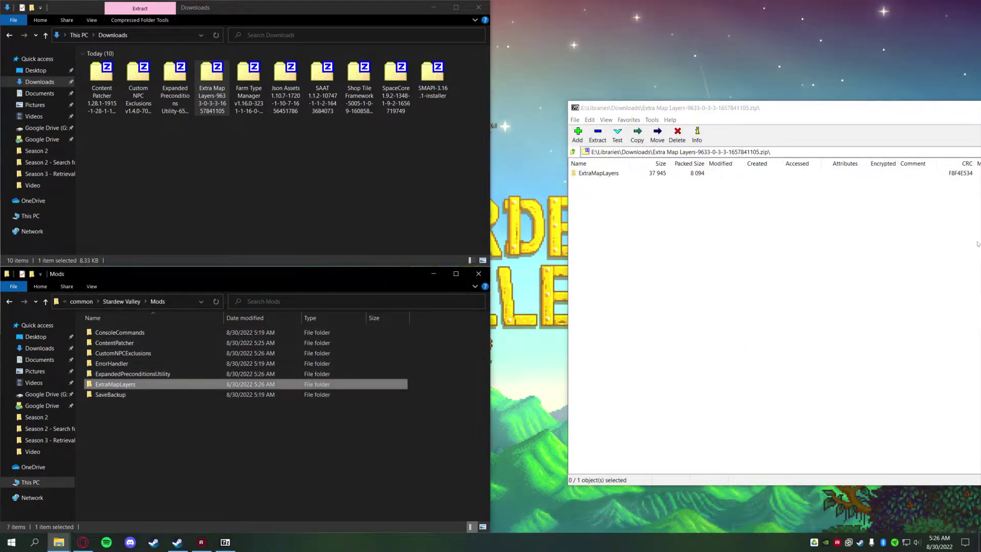
{"action": "key", "text": "alt+F4"}
{"action": "double_click", "coordinate": [249, 87]}
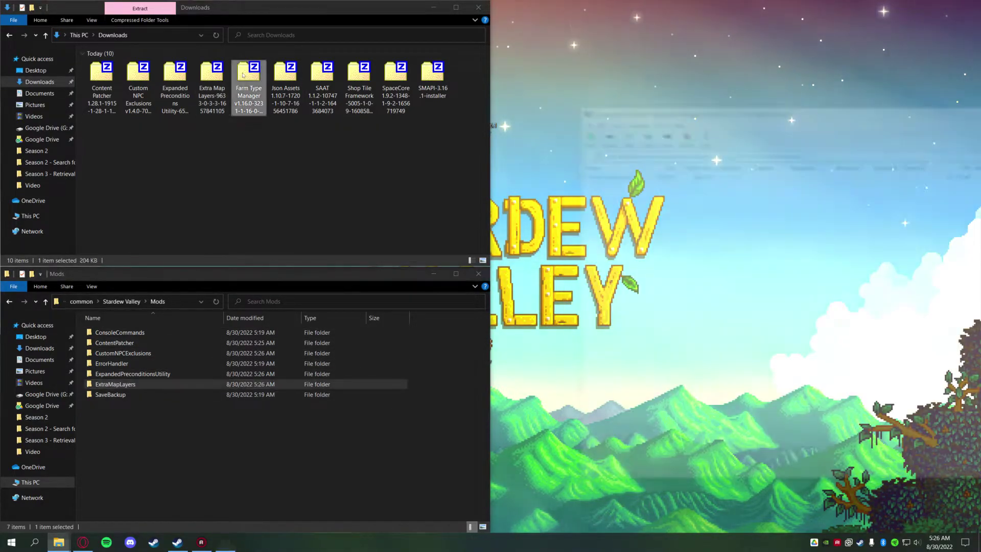
{"action": "left_click_drag", "start_coordinate": [602, 173], "coordinate": [254, 445]}
{"action": "key", "text": "alt+F4"}
Copy the JsonAssets and SAAT folders from their archives into the Mods folder
{"action": "double_click", "coordinate": [285, 87]}
{"action": "left_click_drag", "start_coordinate": [592, 173], "coordinate": [263, 453]}
{"action": "key", "text": "alt+F4"}
{"action": "double_click", "coordinate": [323, 87]}
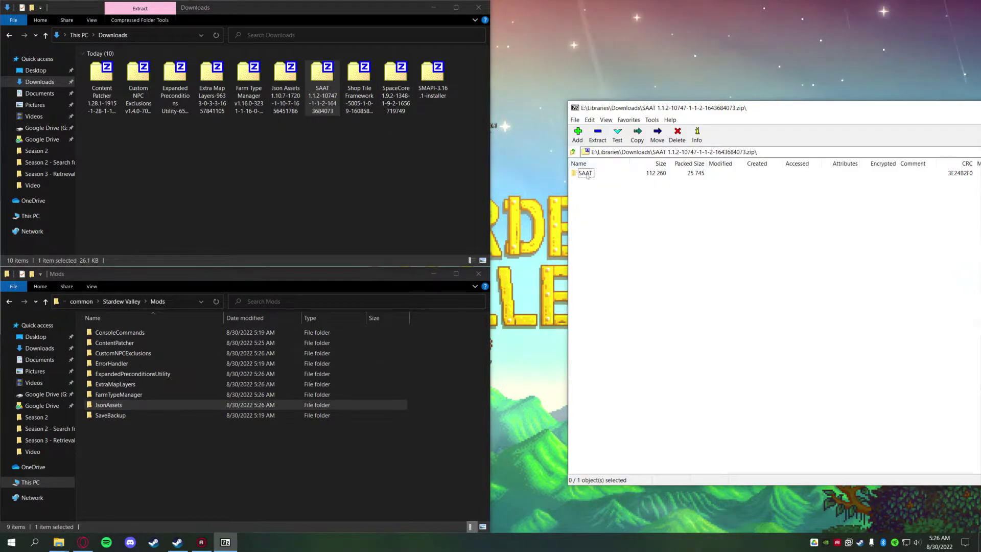
{"action": "left_click_drag", "start_coordinate": [592, 174], "coordinate": [263, 453]}
{"action": "key", "text": "alt+F4"}
Copy ShopTileFramework and SpaceCore into the Mods folder, leaving 12 items there
{"action": "double_click", "coordinate": [359, 87]}
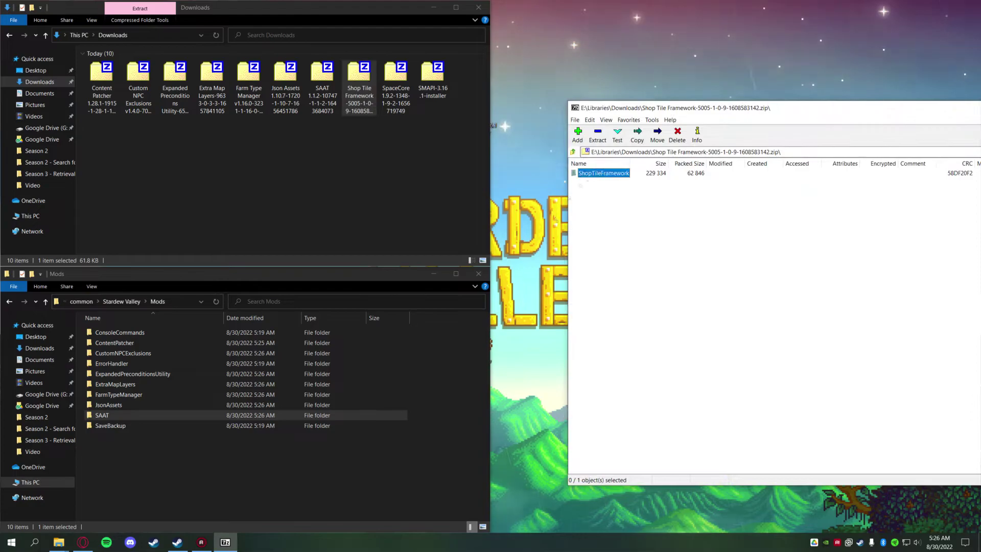
{"action": "left_click_drag", "start_coordinate": [592, 174], "coordinate": [263, 454]}
{"action": "key", "text": "alt+F4"}
{"action": "double_click", "coordinate": [397, 87]}
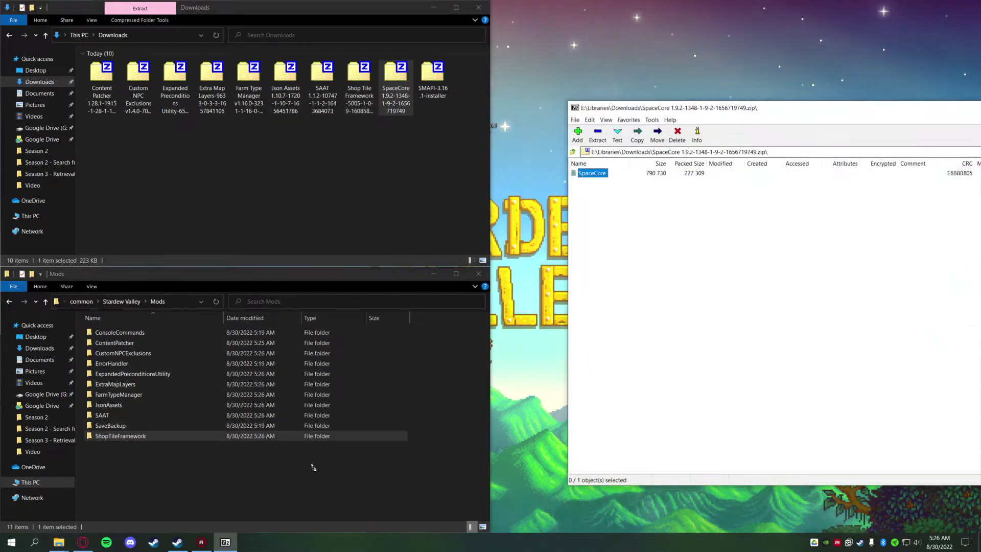
{"action": "left_click_drag", "start_coordinate": [592, 174], "coordinate": [262, 446]}
{"action": "key", "text": "alt+F4"}
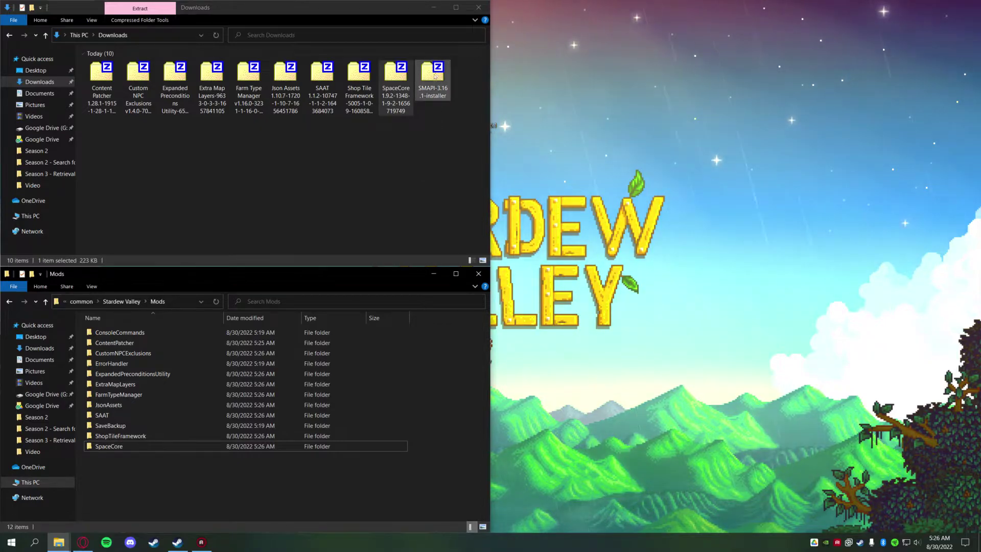
{"action": "left_click", "coordinate": [434, 119]}
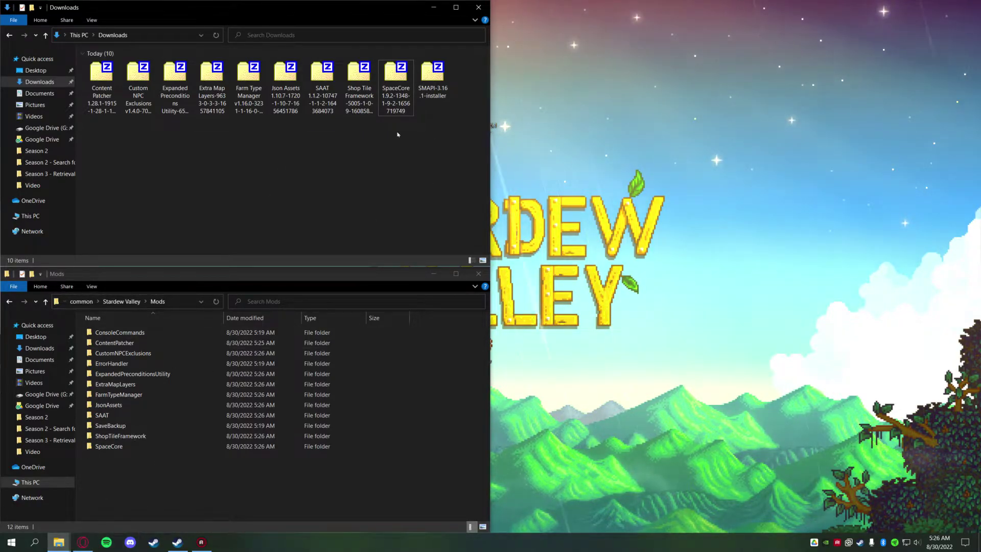
Select and delete all ten mod zip files from the Downloads folder
{"action": "left_click_drag", "start_coordinate": [387, 113], "coordinate": [103, 79]}
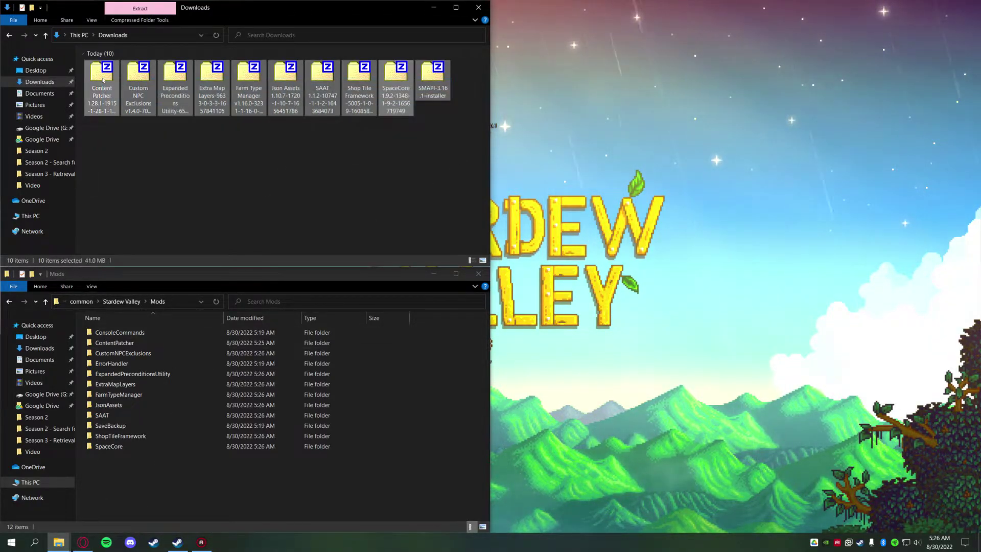
{"action": "key", "text": "Delete"}
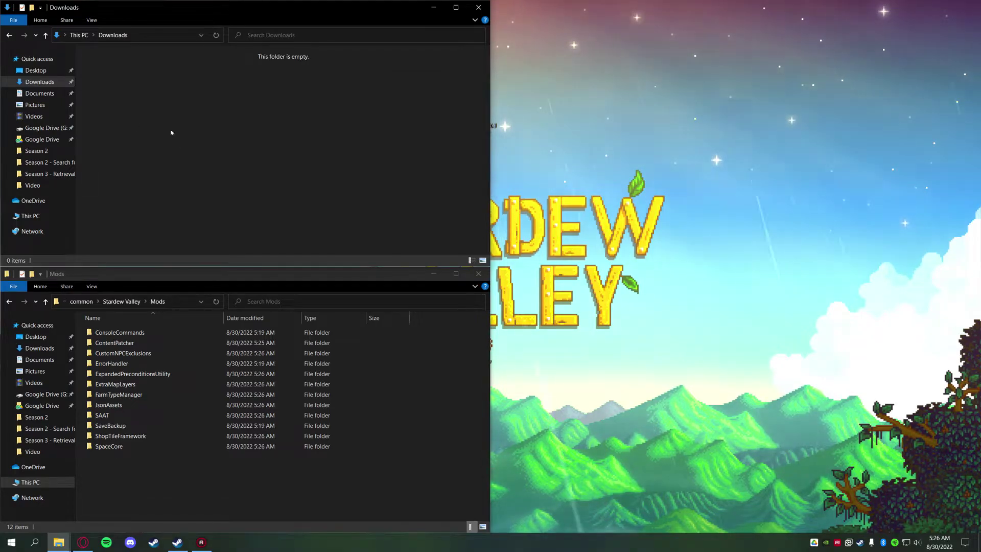
{"action": "left_click_drag", "start_coordinate": [220, 493], "coordinate": [189, 446]}
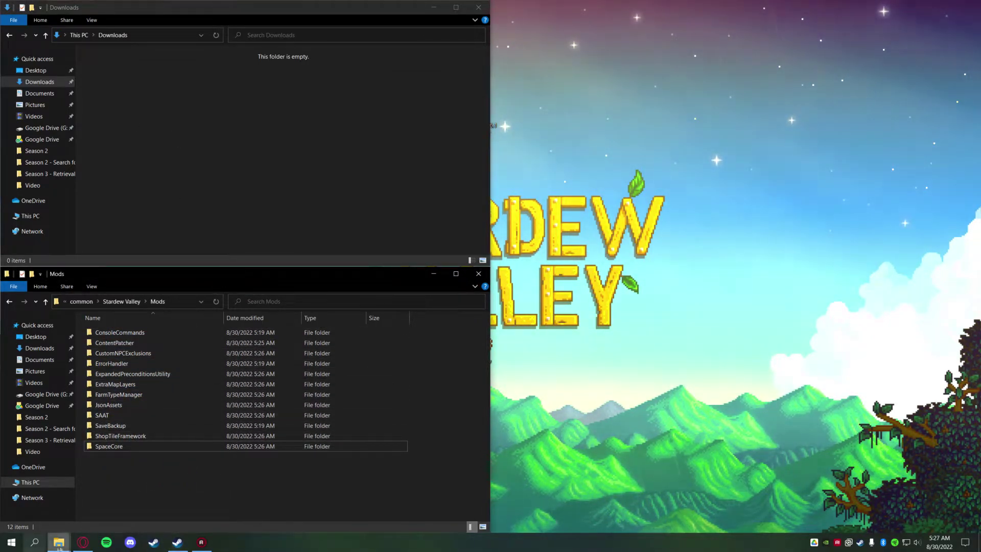
{"action": "left_click", "coordinate": [82, 545]}
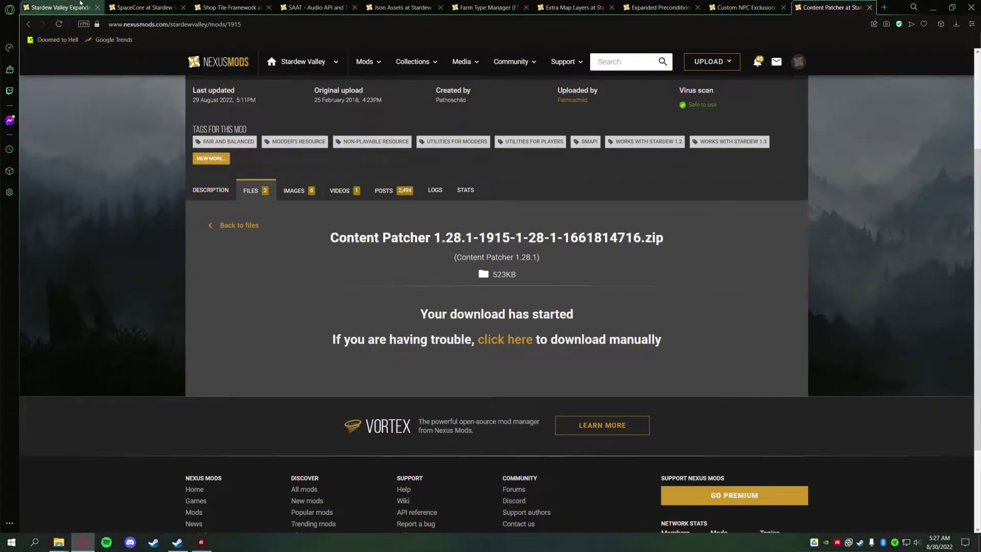
Open the Files list on the Stardew Valley Expanded mod page
{"action": "left_click", "coordinate": [79, 4]}
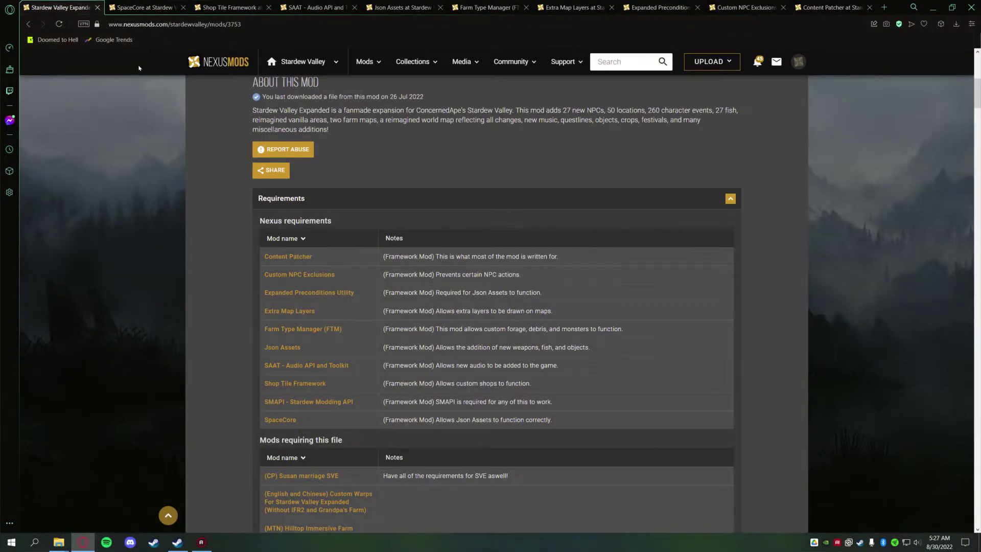
{"action": "scroll", "coordinate": [318, 264], "scroll_direction": "up", "scroll_amount": 3}
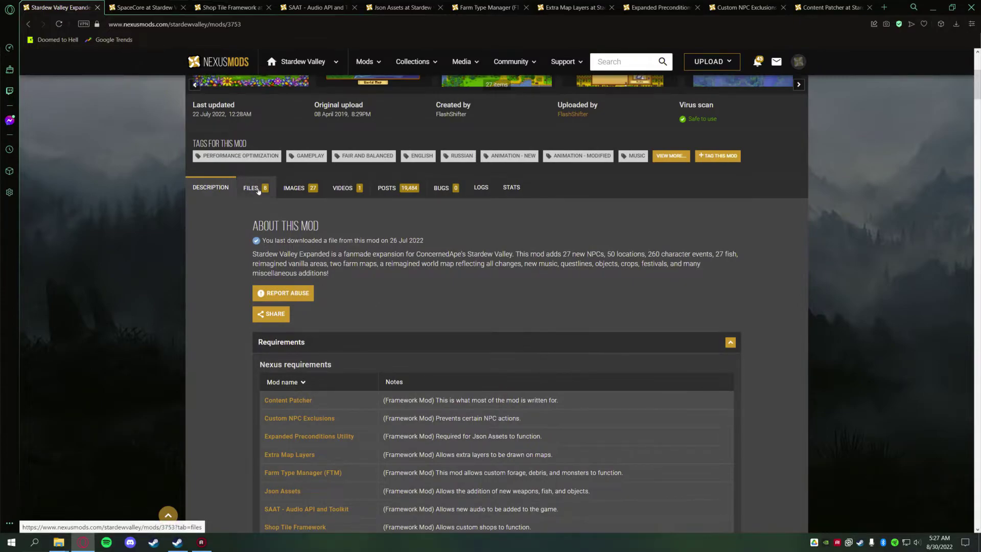
{"action": "left_click", "coordinate": [258, 188]}
{"action": "scroll", "coordinate": [388, 260], "scroll_direction": "down", "scroll_amount": 2}
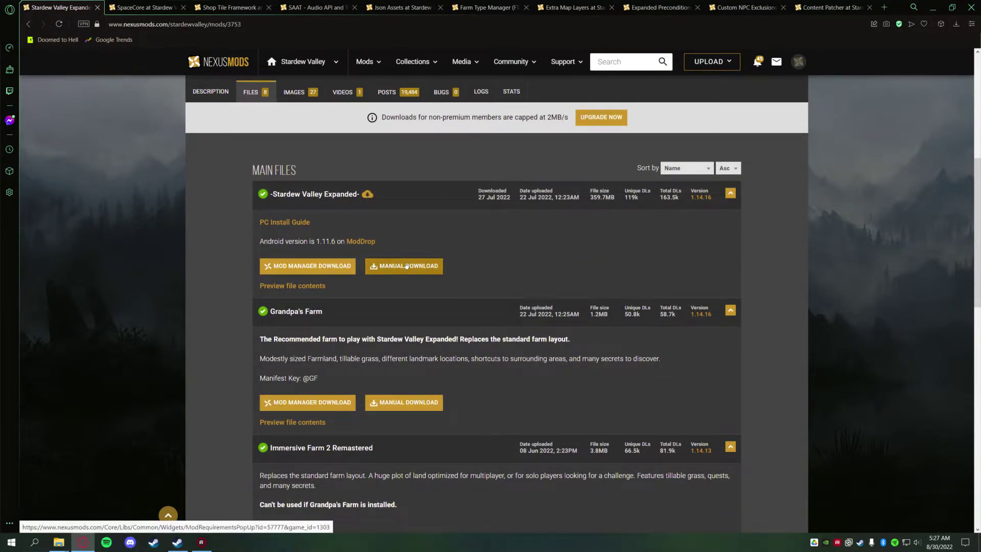
{"action": "scroll", "coordinate": [455, 272], "scroll_direction": "down", "scroll_amount": 1}
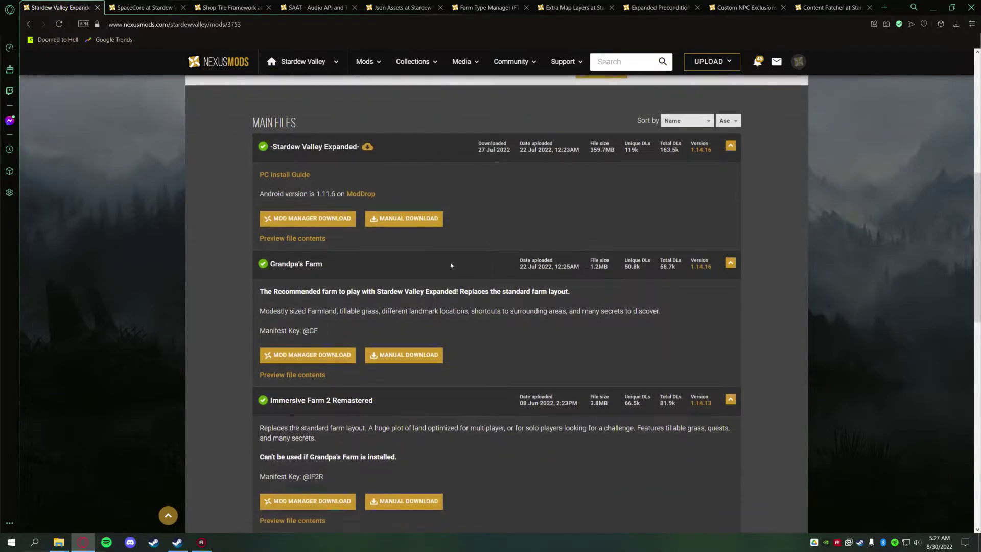
{"action": "scroll", "coordinate": [508, 323], "scroll_direction": "down", "scroll_amount": 1}
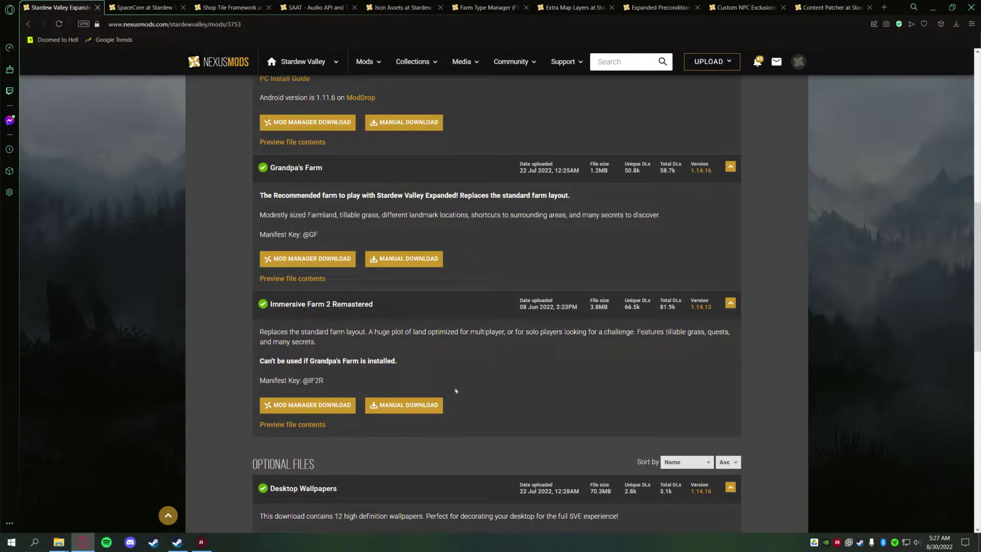
{"action": "scroll", "coordinate": [483, 256], "scroll_direction": "up", "scroll_amount": 2}
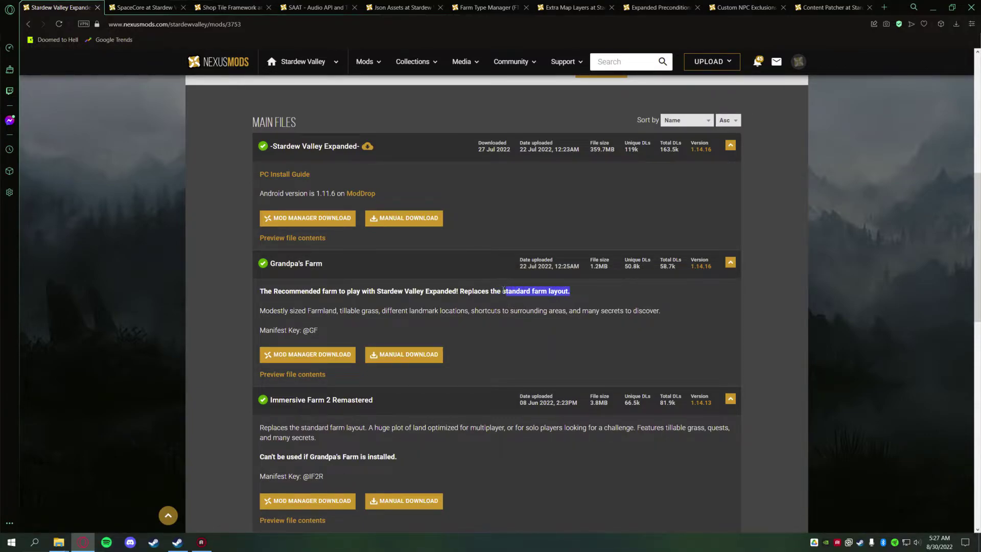
{"action": "left_click", "coordinate": [488, 339]}
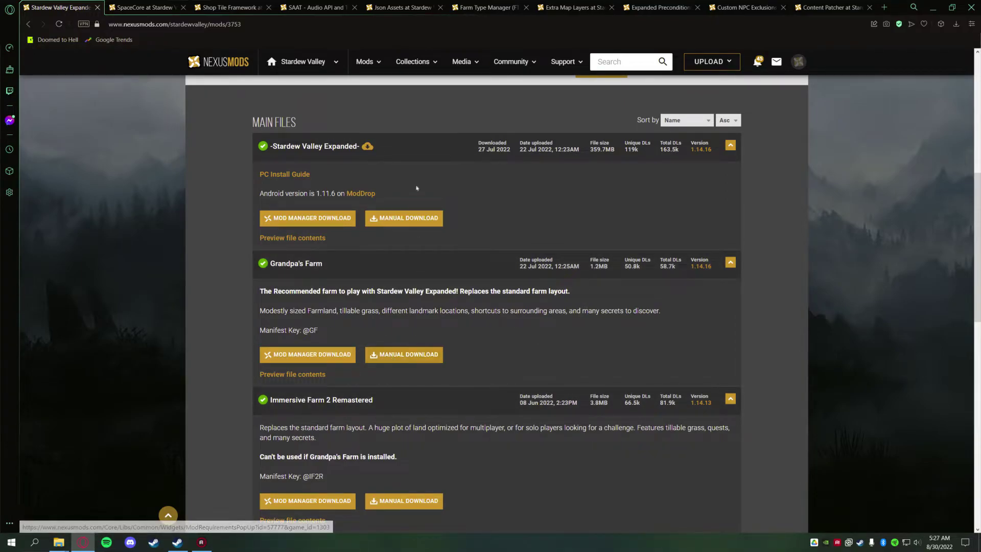
Manually download the main Stardew Valley Expanded 1.14.16 file using the free Slow Download
{"action": "left_click", "coordinate": [406, 219]}
{"action": "left_click", "coordinate": [384, 382]}
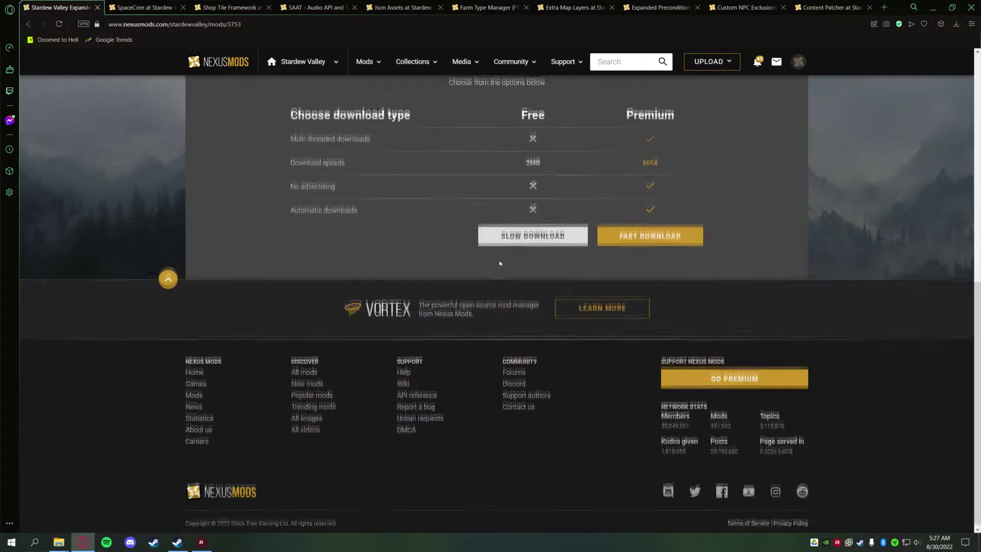
{"action": "left_click", "coordinate": [522, 334]}
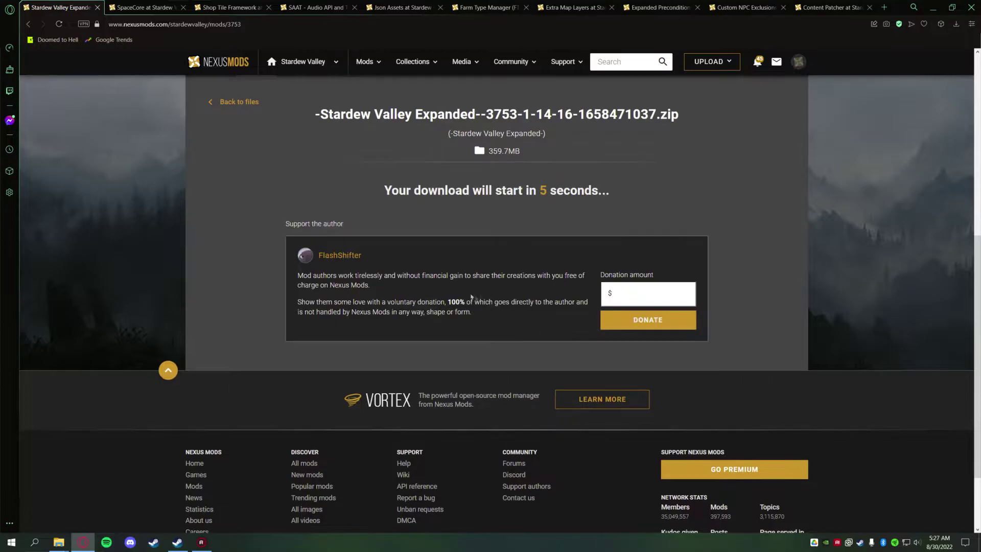